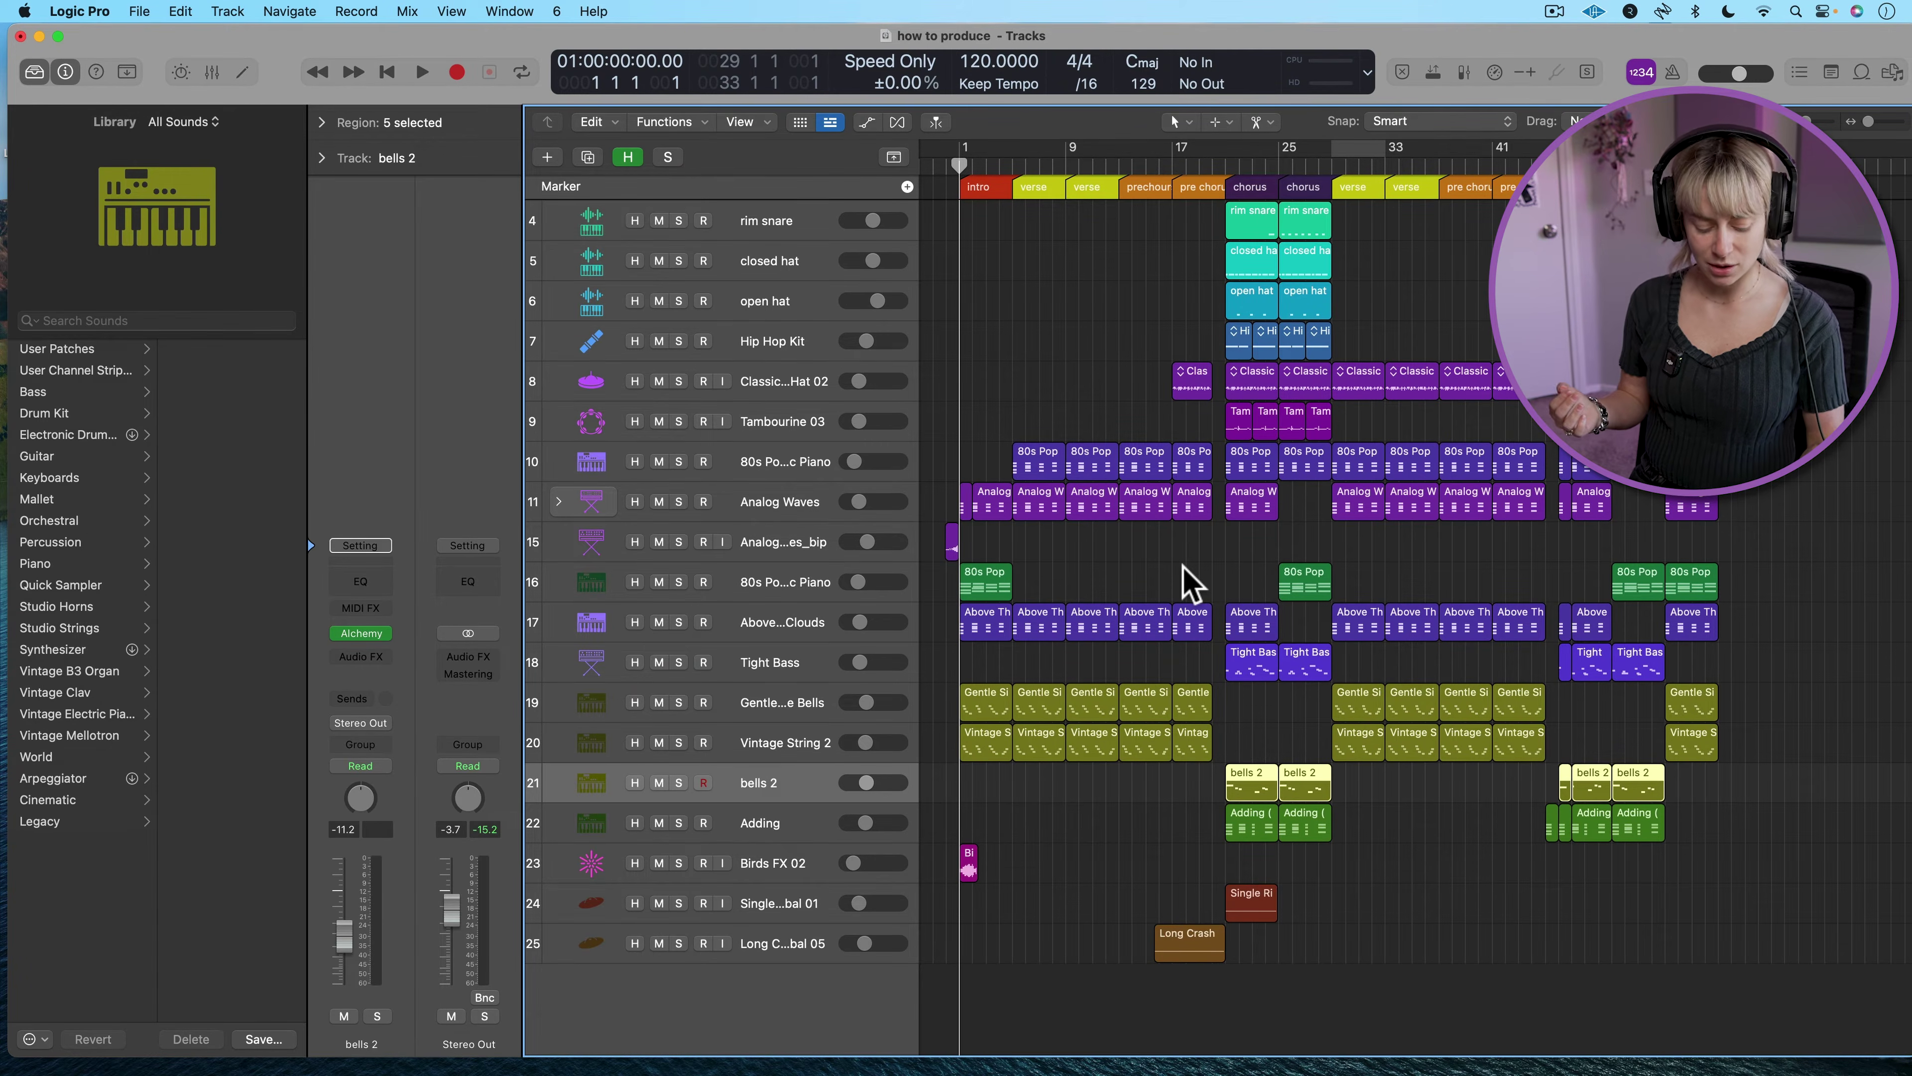
Step: In the Mixer, select all channel strips from Natural Vocal to Small Plate and pull their volume faders fully down together
key("super+2")
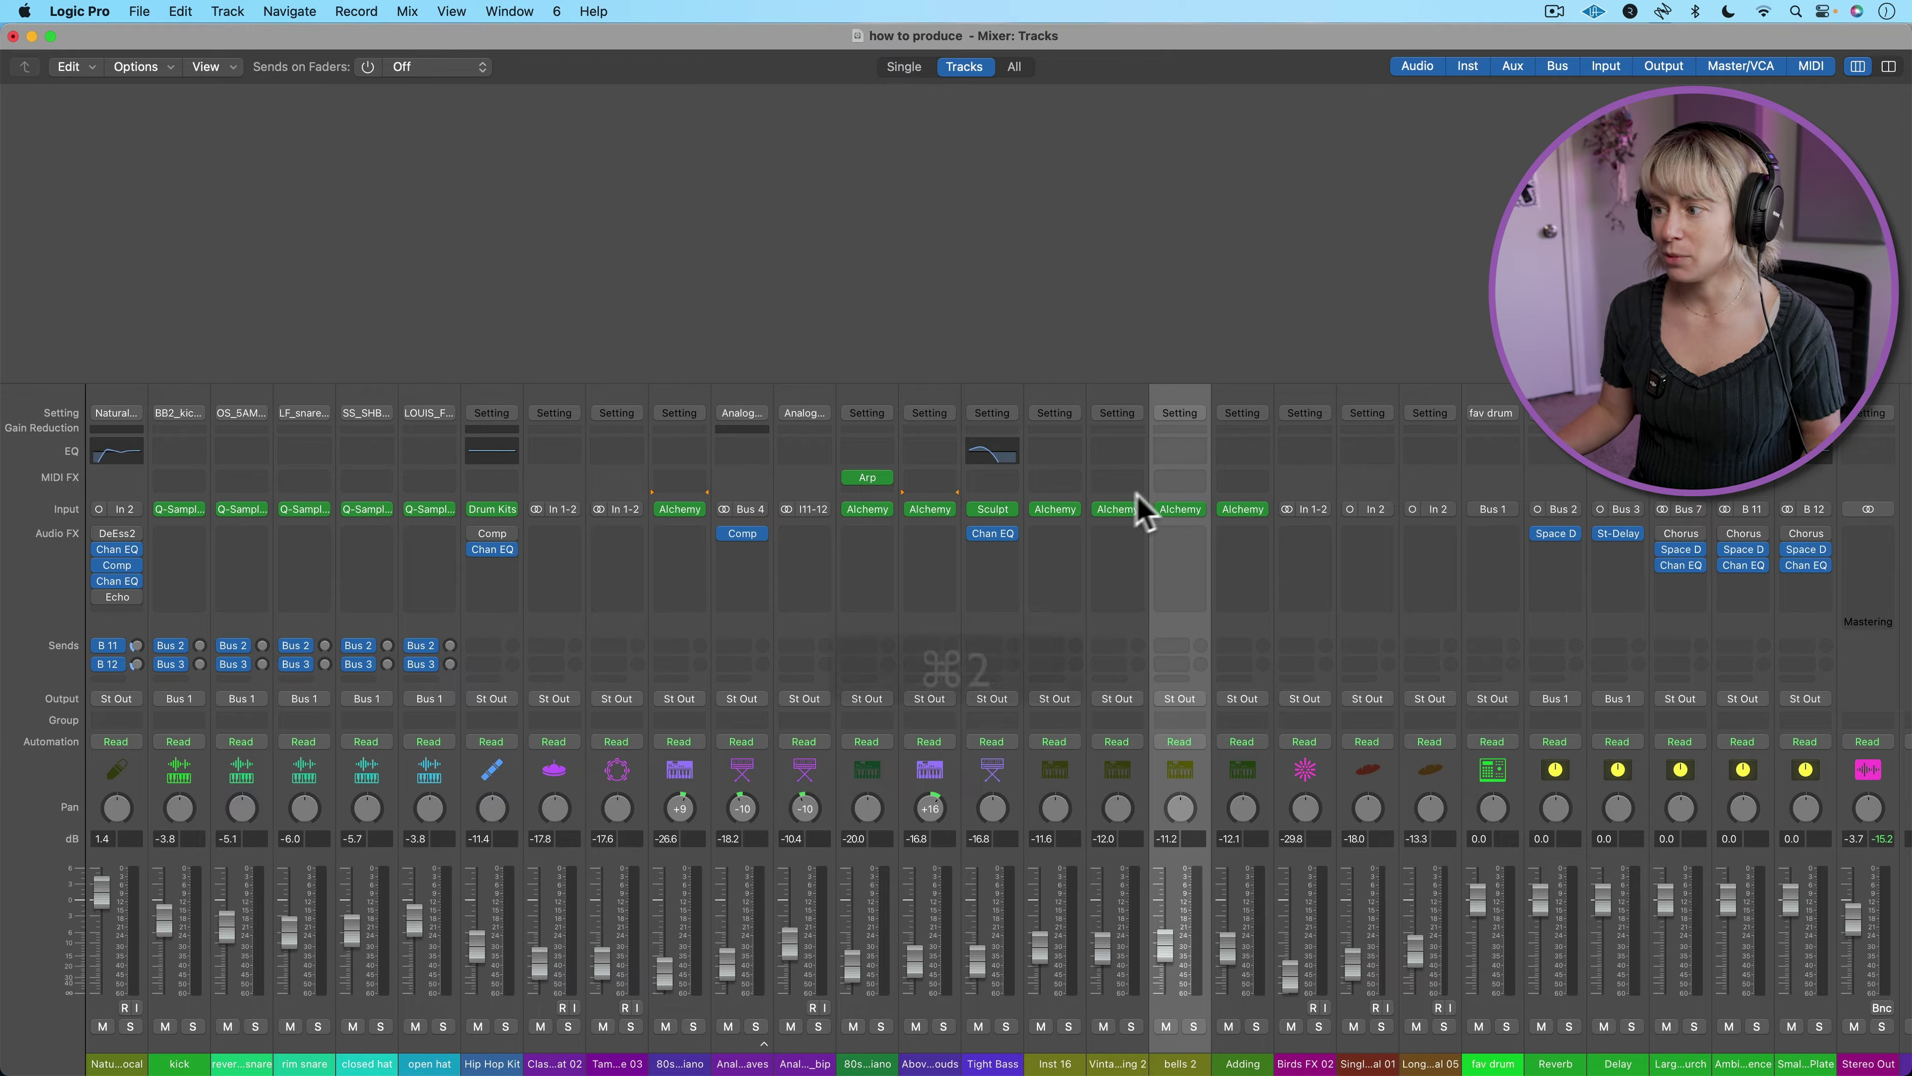
left_click(115, 488)
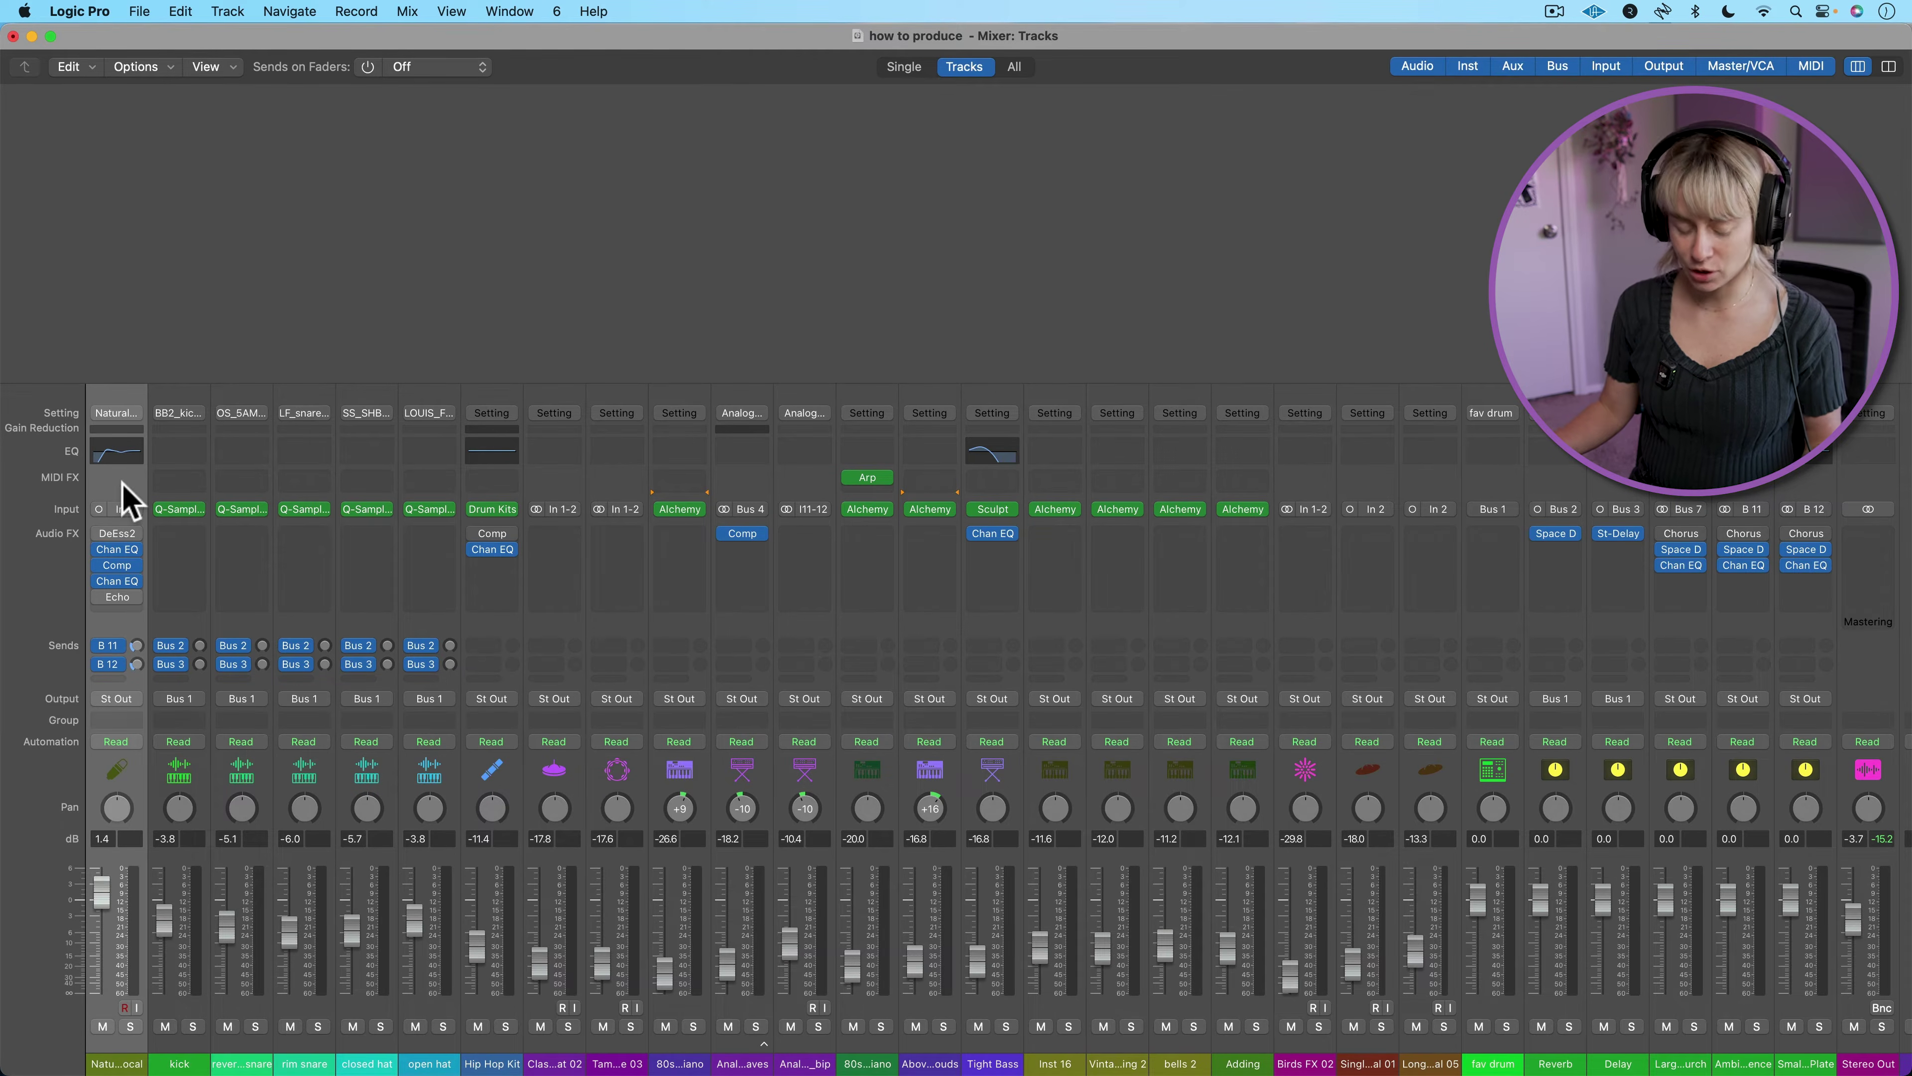
key("shift")
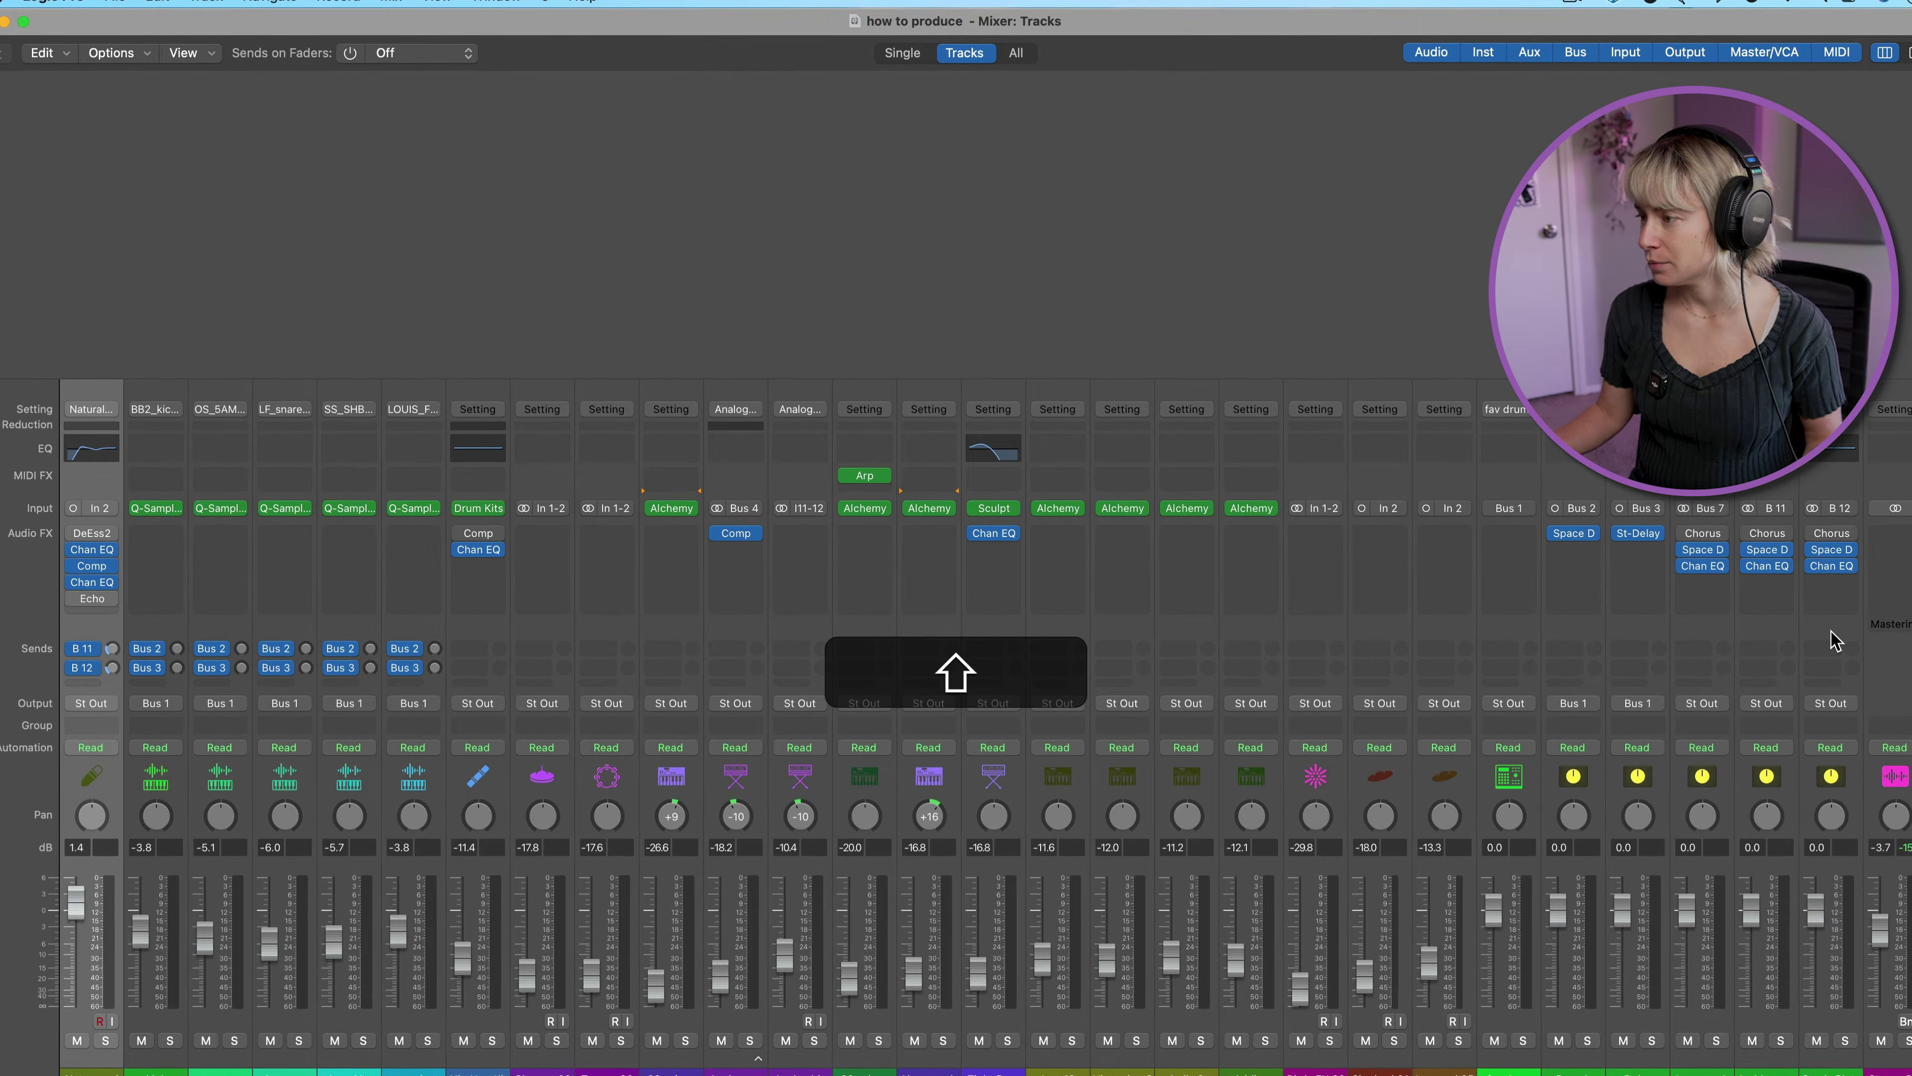
left_click(1835, 640, "shift")
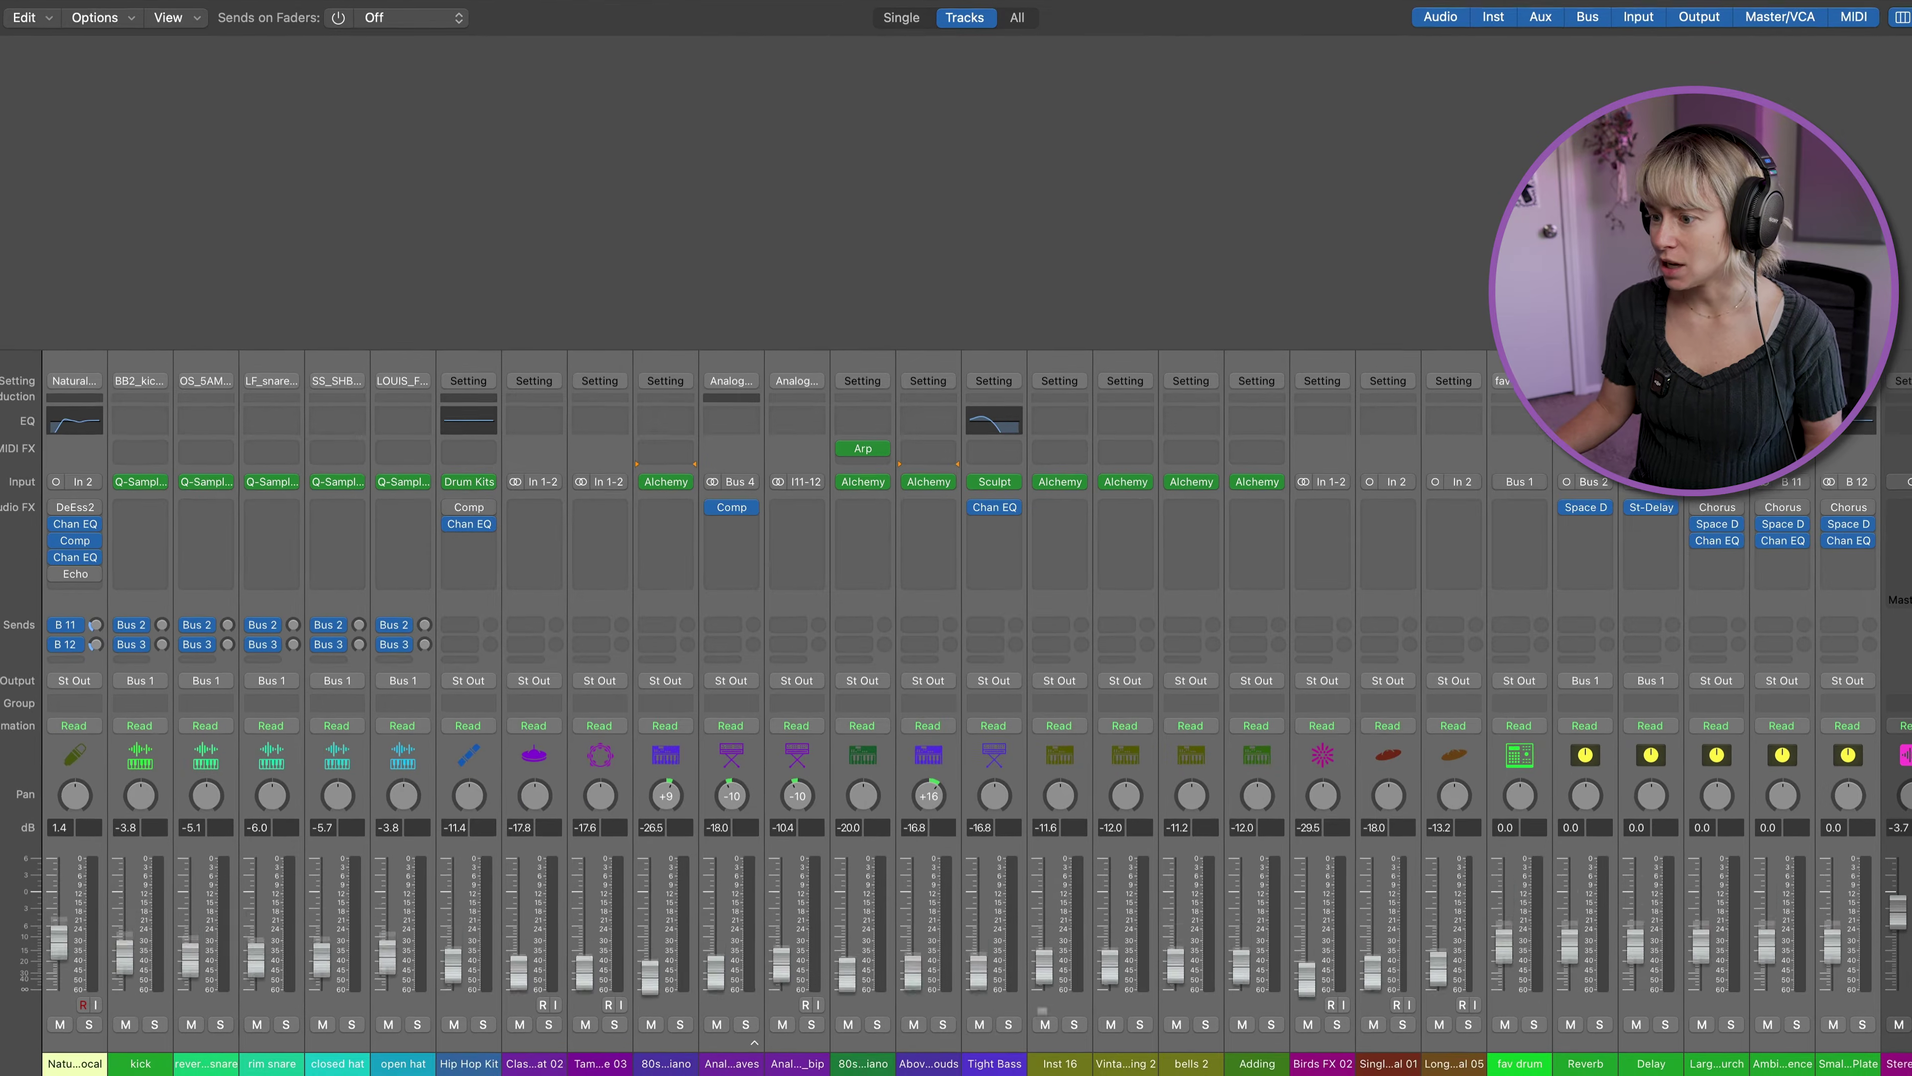
left_click_drag(1043, 967, 1044, 999)
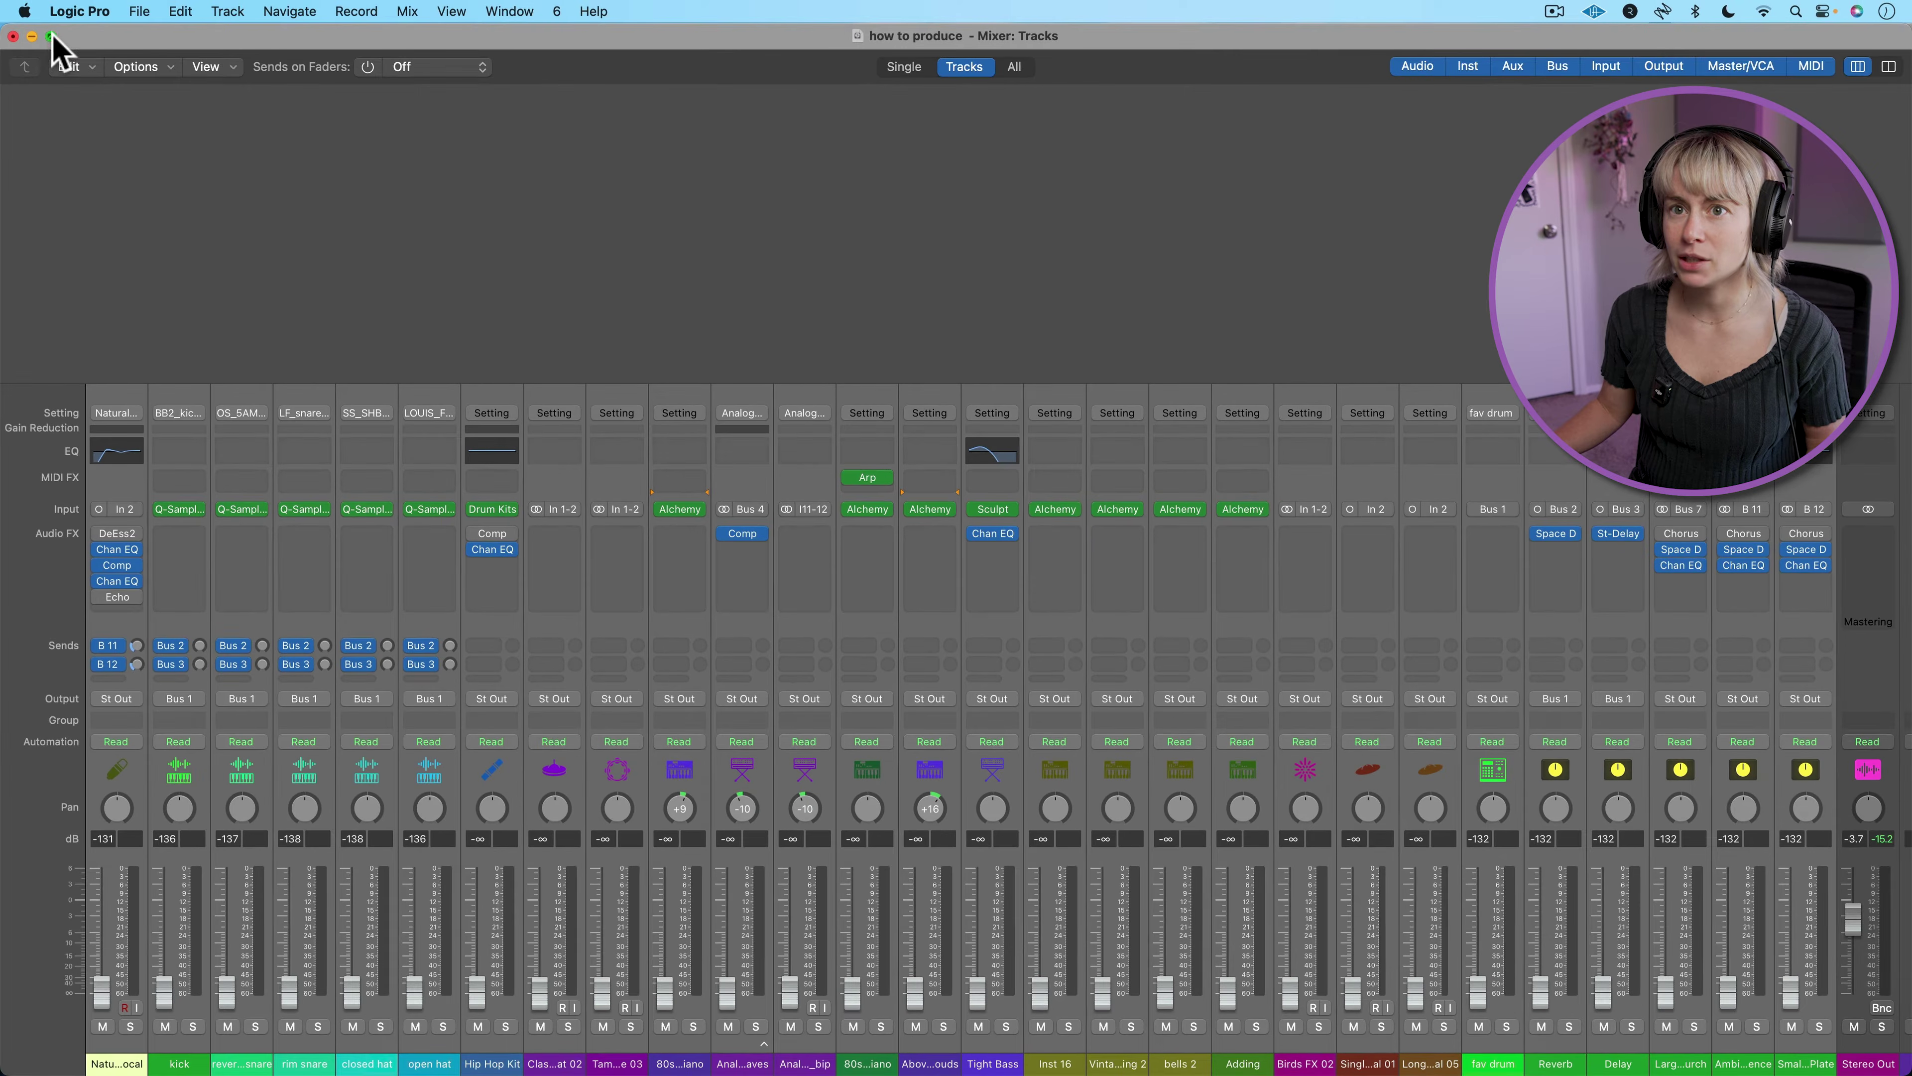
left_click(13, 36)
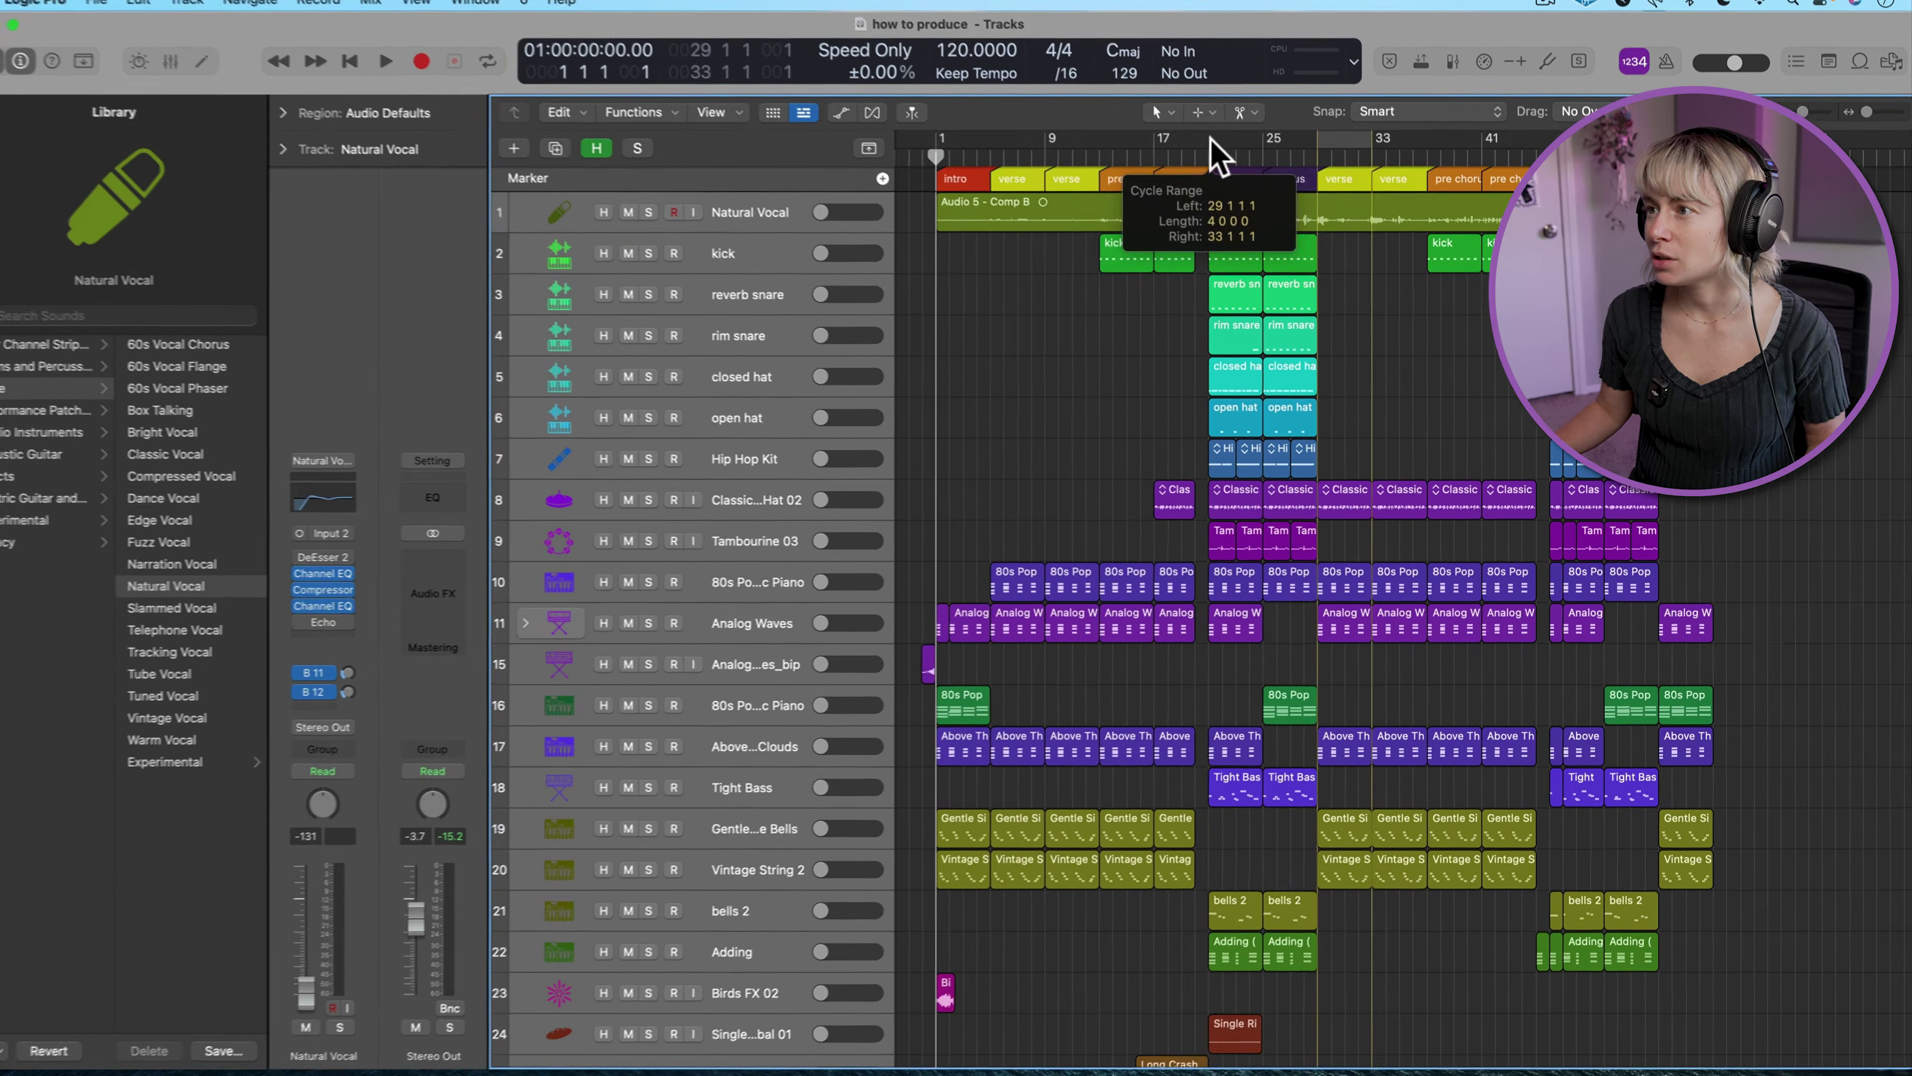
Step: Set the cycle range over both first chorus sections, bars 21 to 29, and play it with the Mixer open
left_click_drag(1217, 154, 1328, 143)
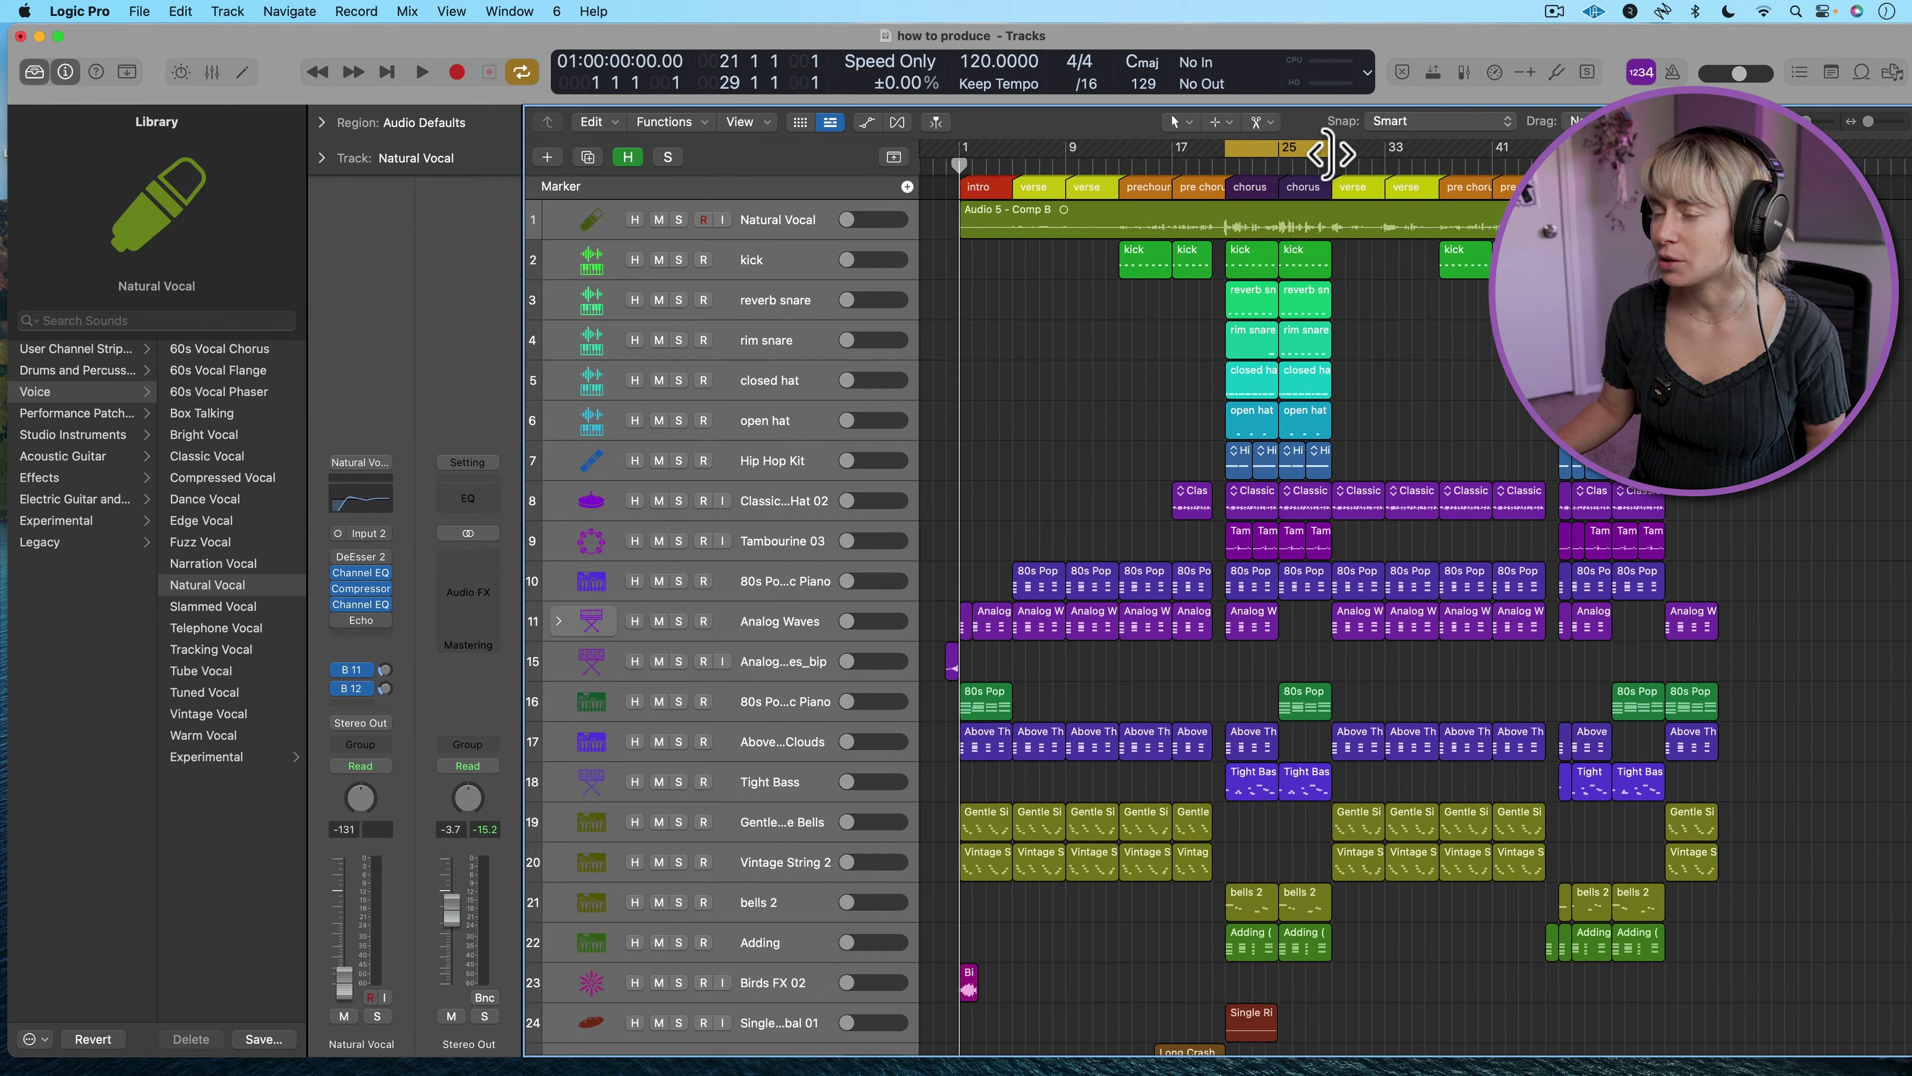
key("space")
key("super+2")
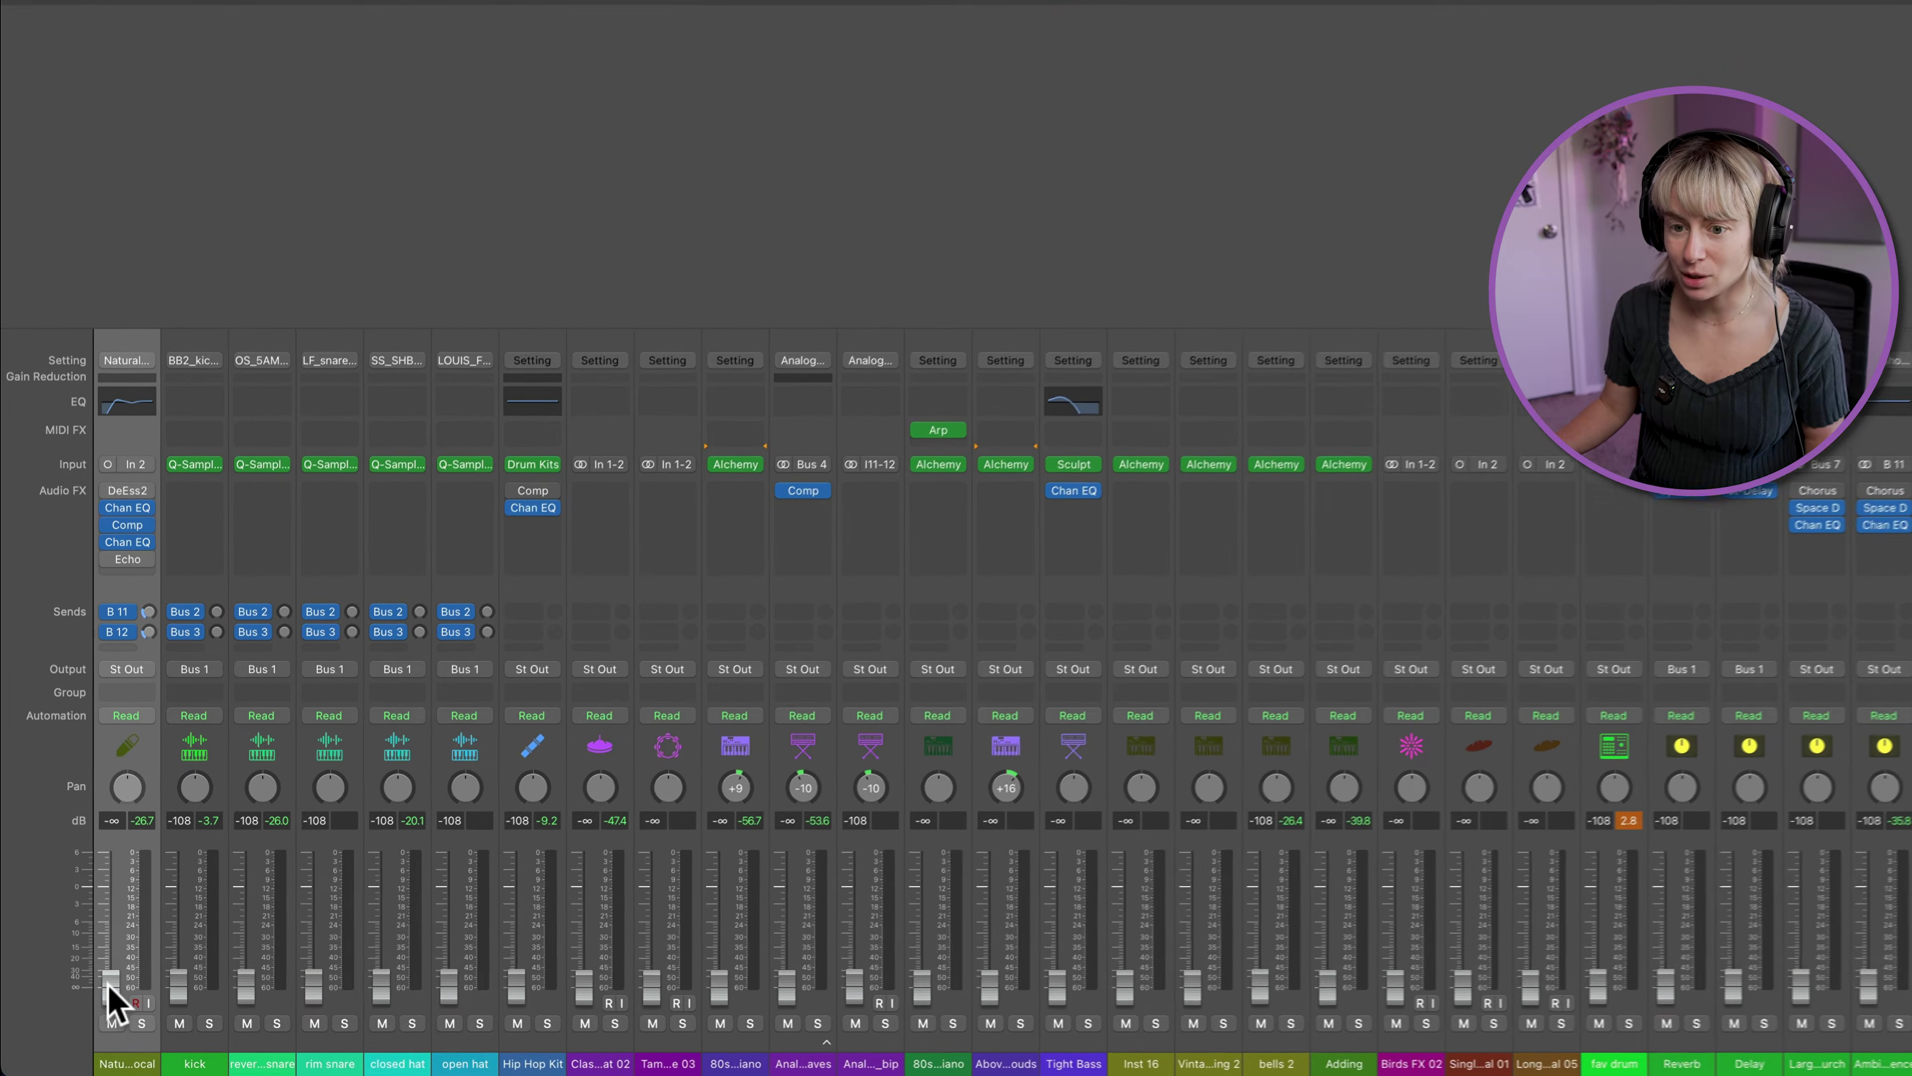
Step: Try the Natural Vocal fader at different levels during the looped chorus and pull it fully down again
left_click_drag(113, 994, 110, 979)
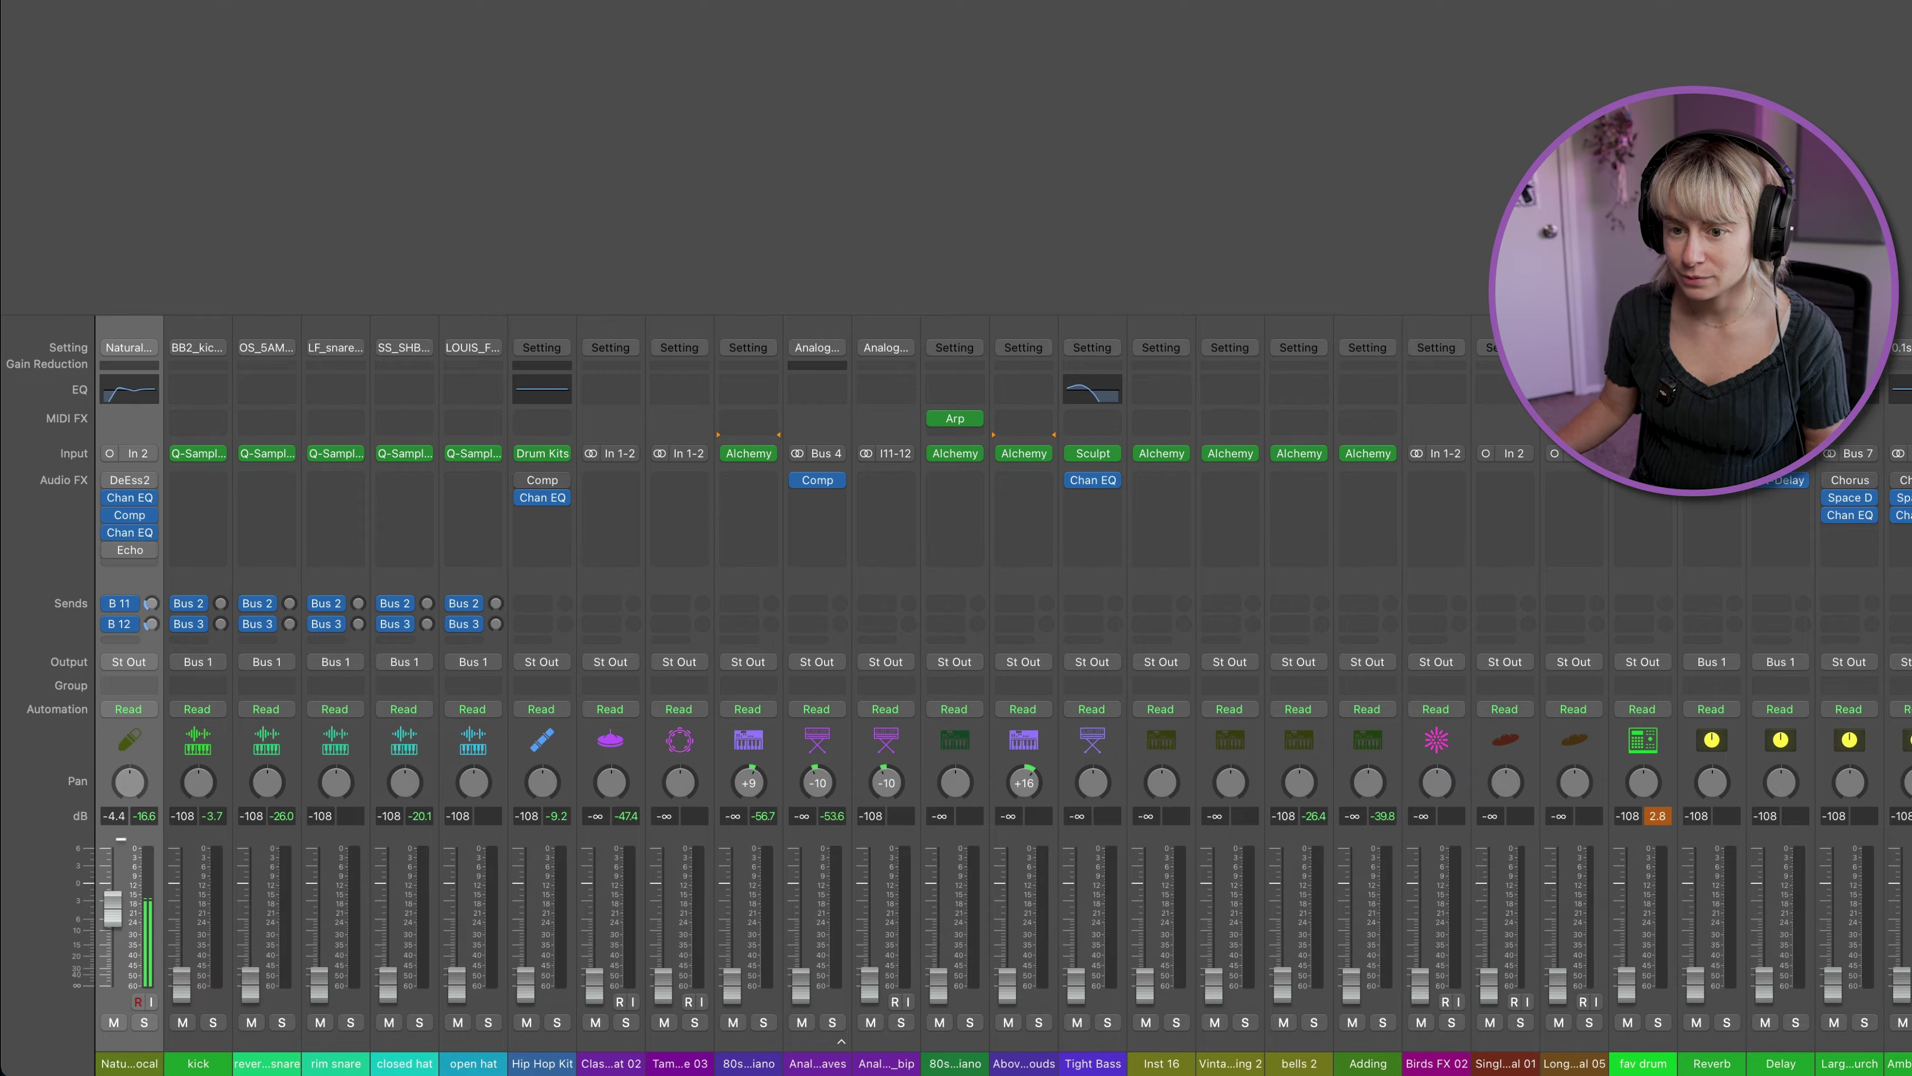
left_click_drag(112, 908, 112, 928)
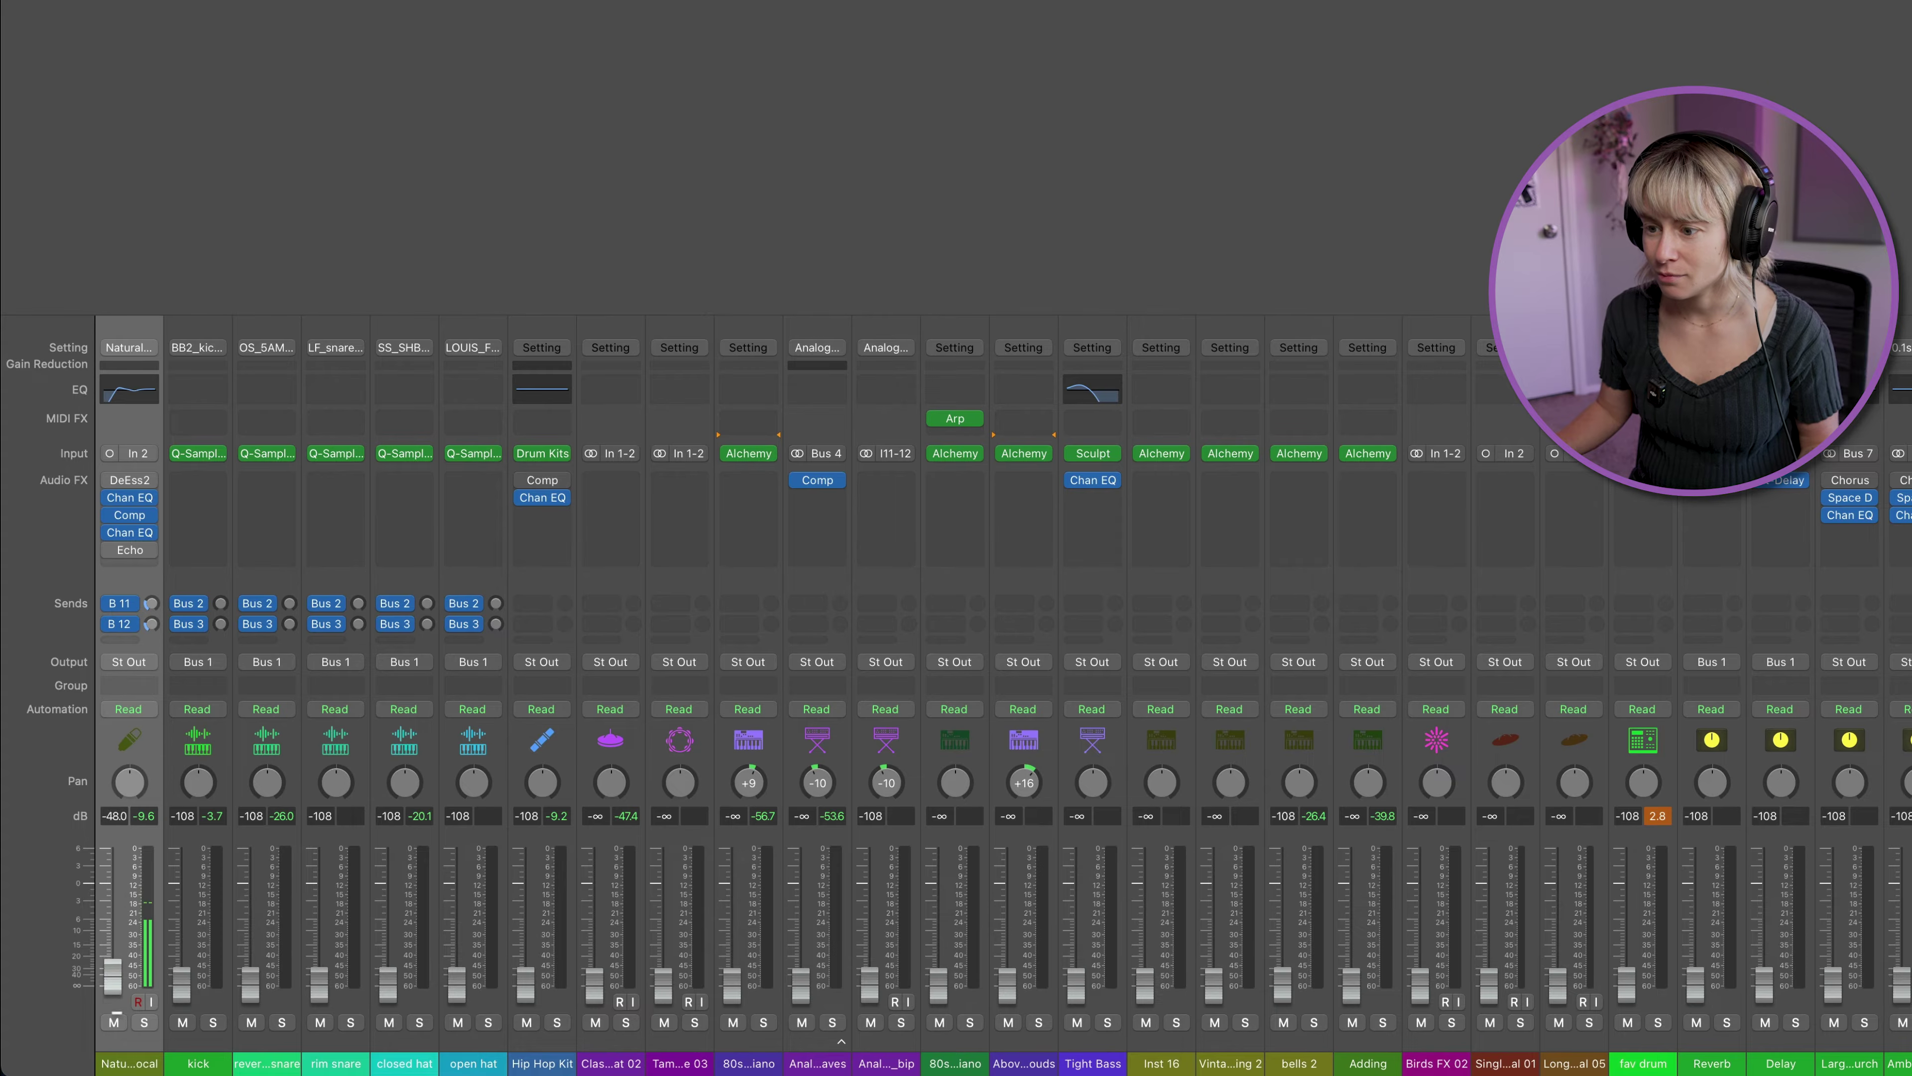
left_click_drag(121, 1037, 135, 1073)
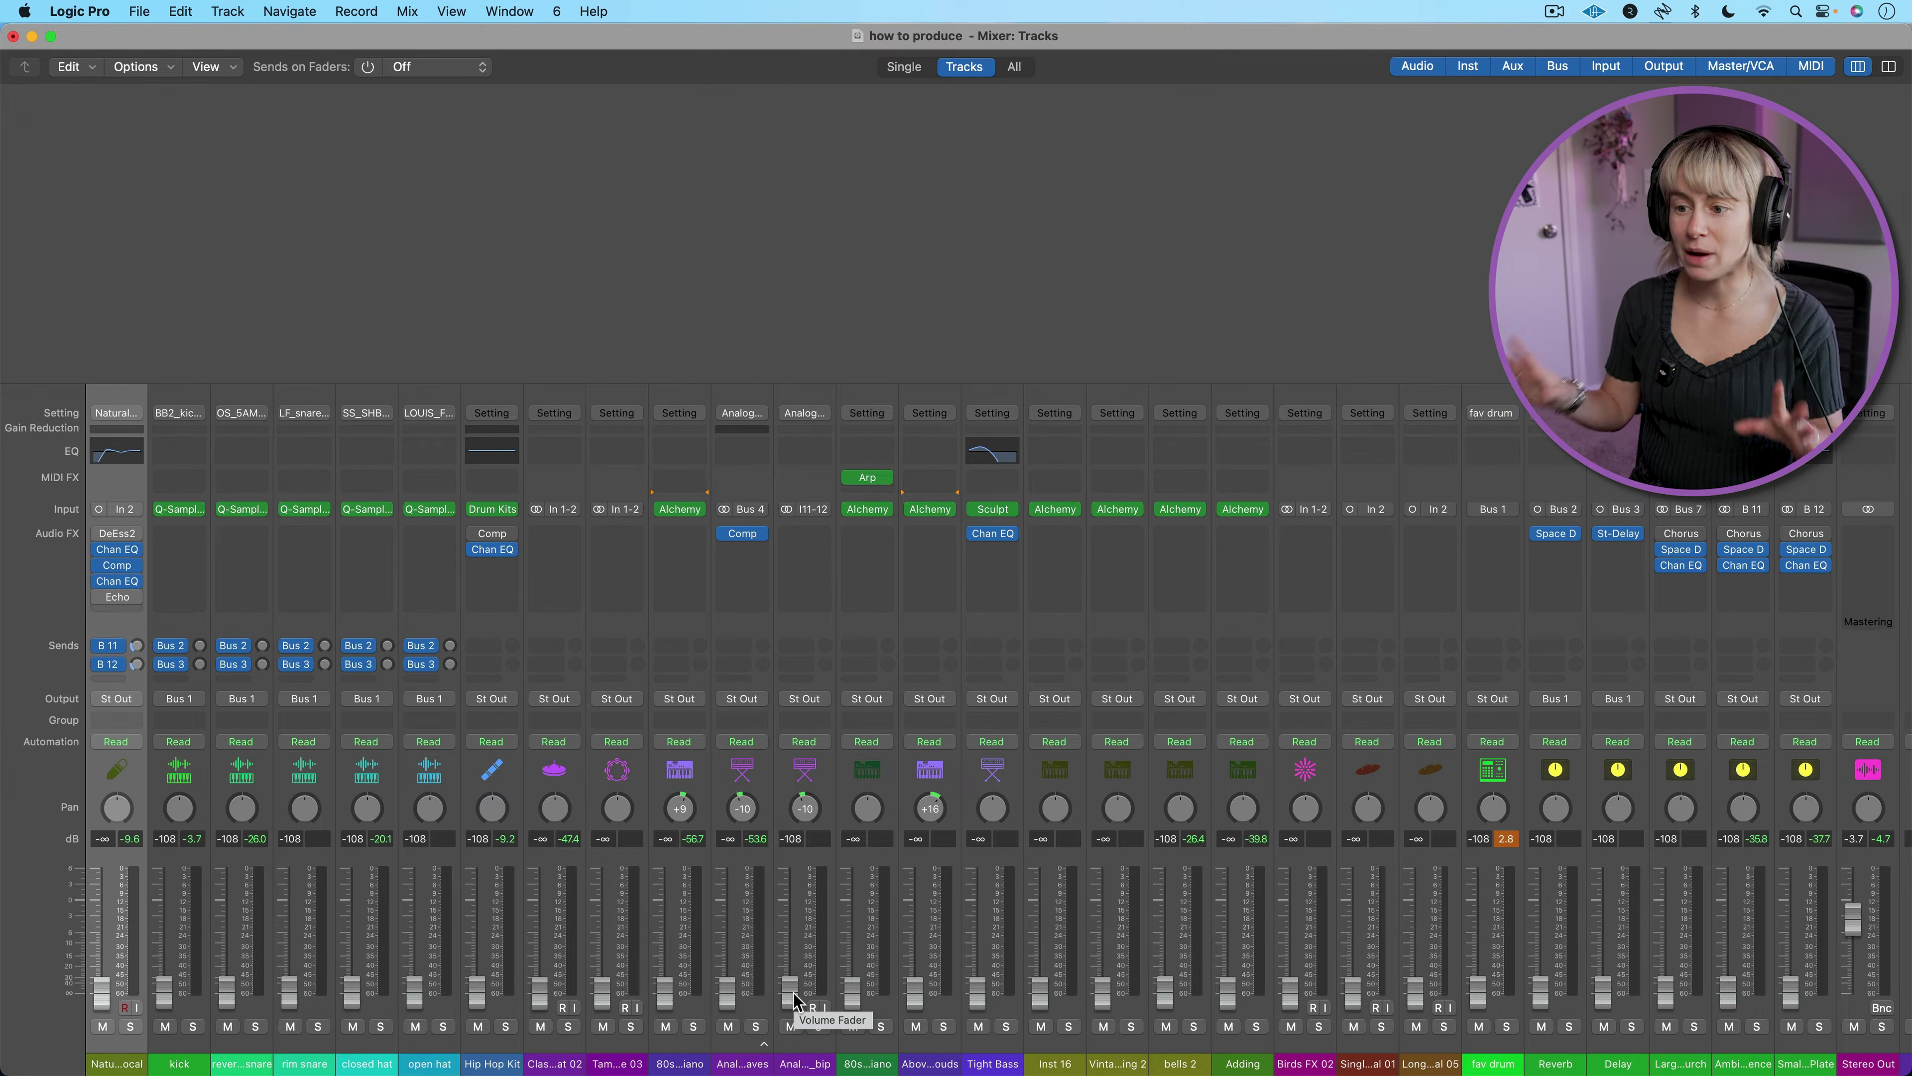
Step: Play the chorus and set the faders: Tambourine -15.2, Hip Hop Kit -9.0, Classic hat -7.4, Above the Clouds -3.4, Inst 16 -5.2, bells 2 -2.5 dB
key("space")
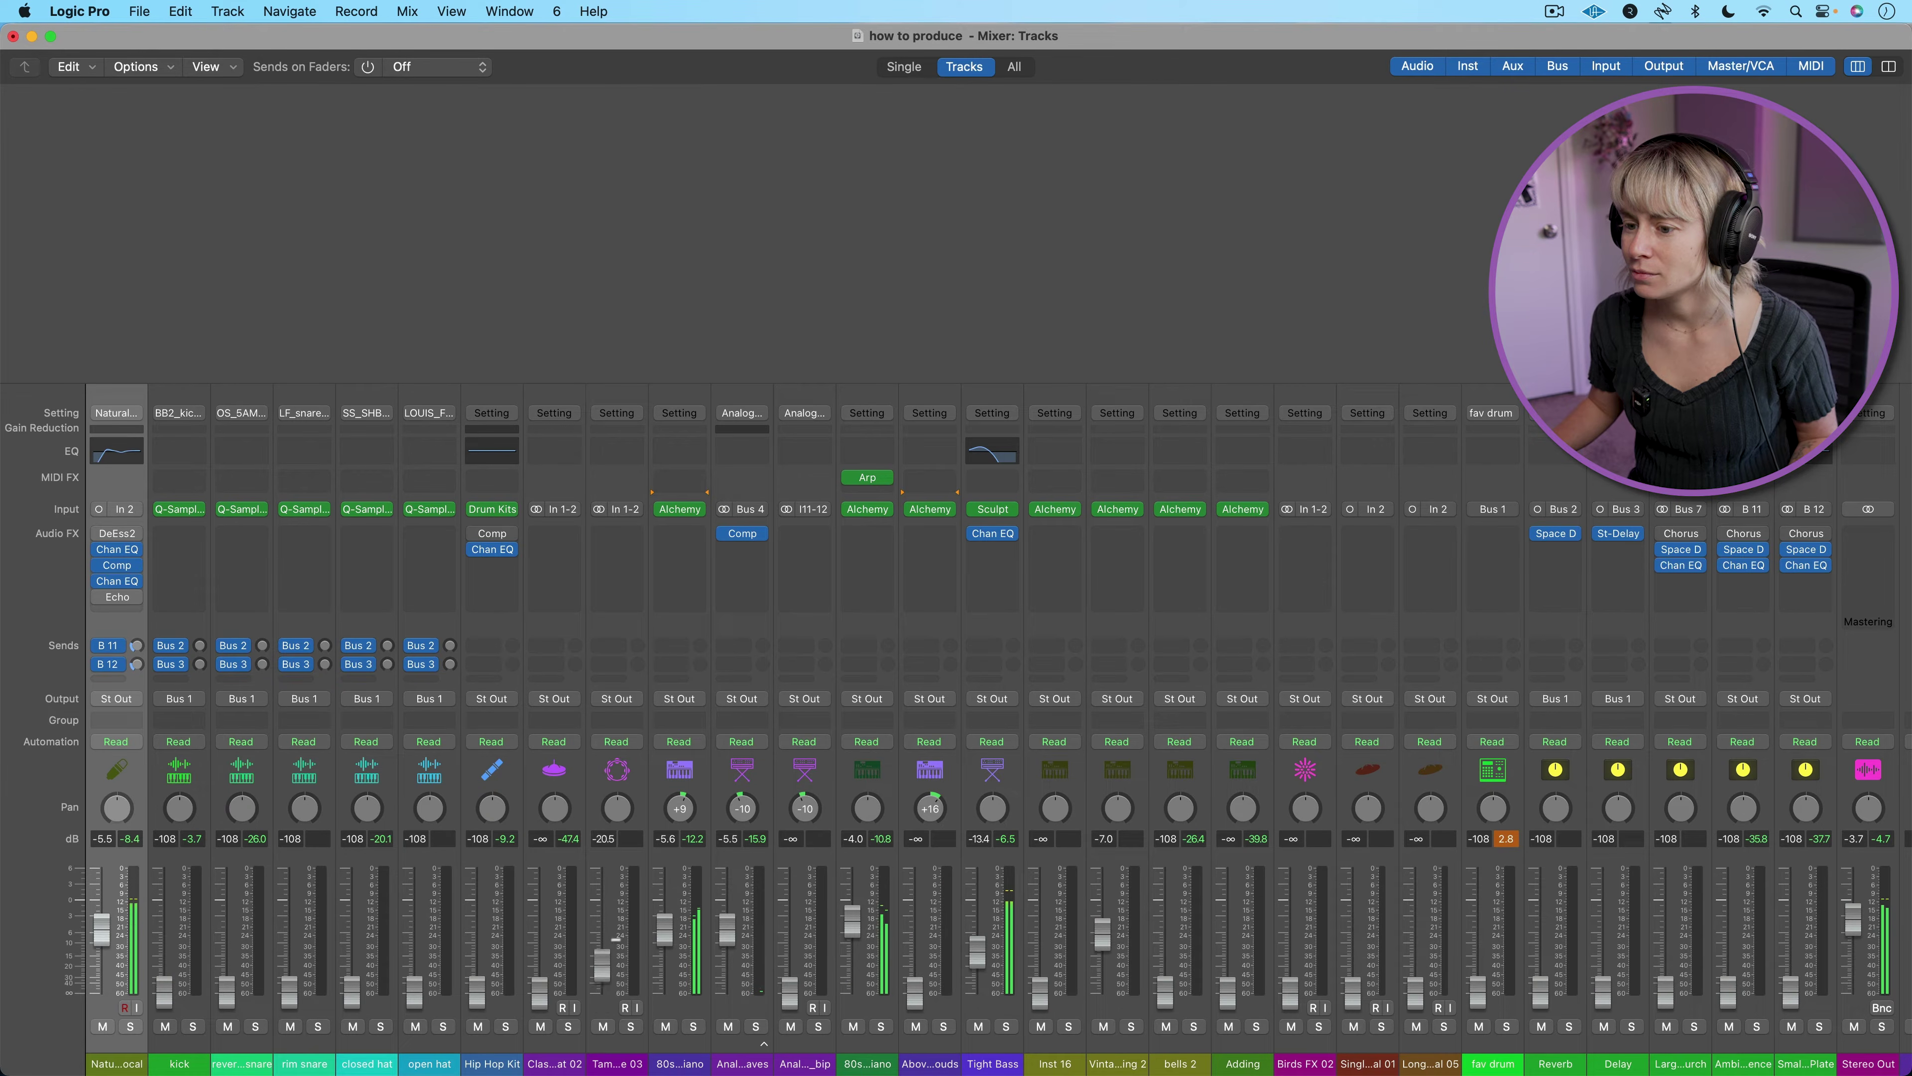
left_click_drag(602, 951, 602, 961)
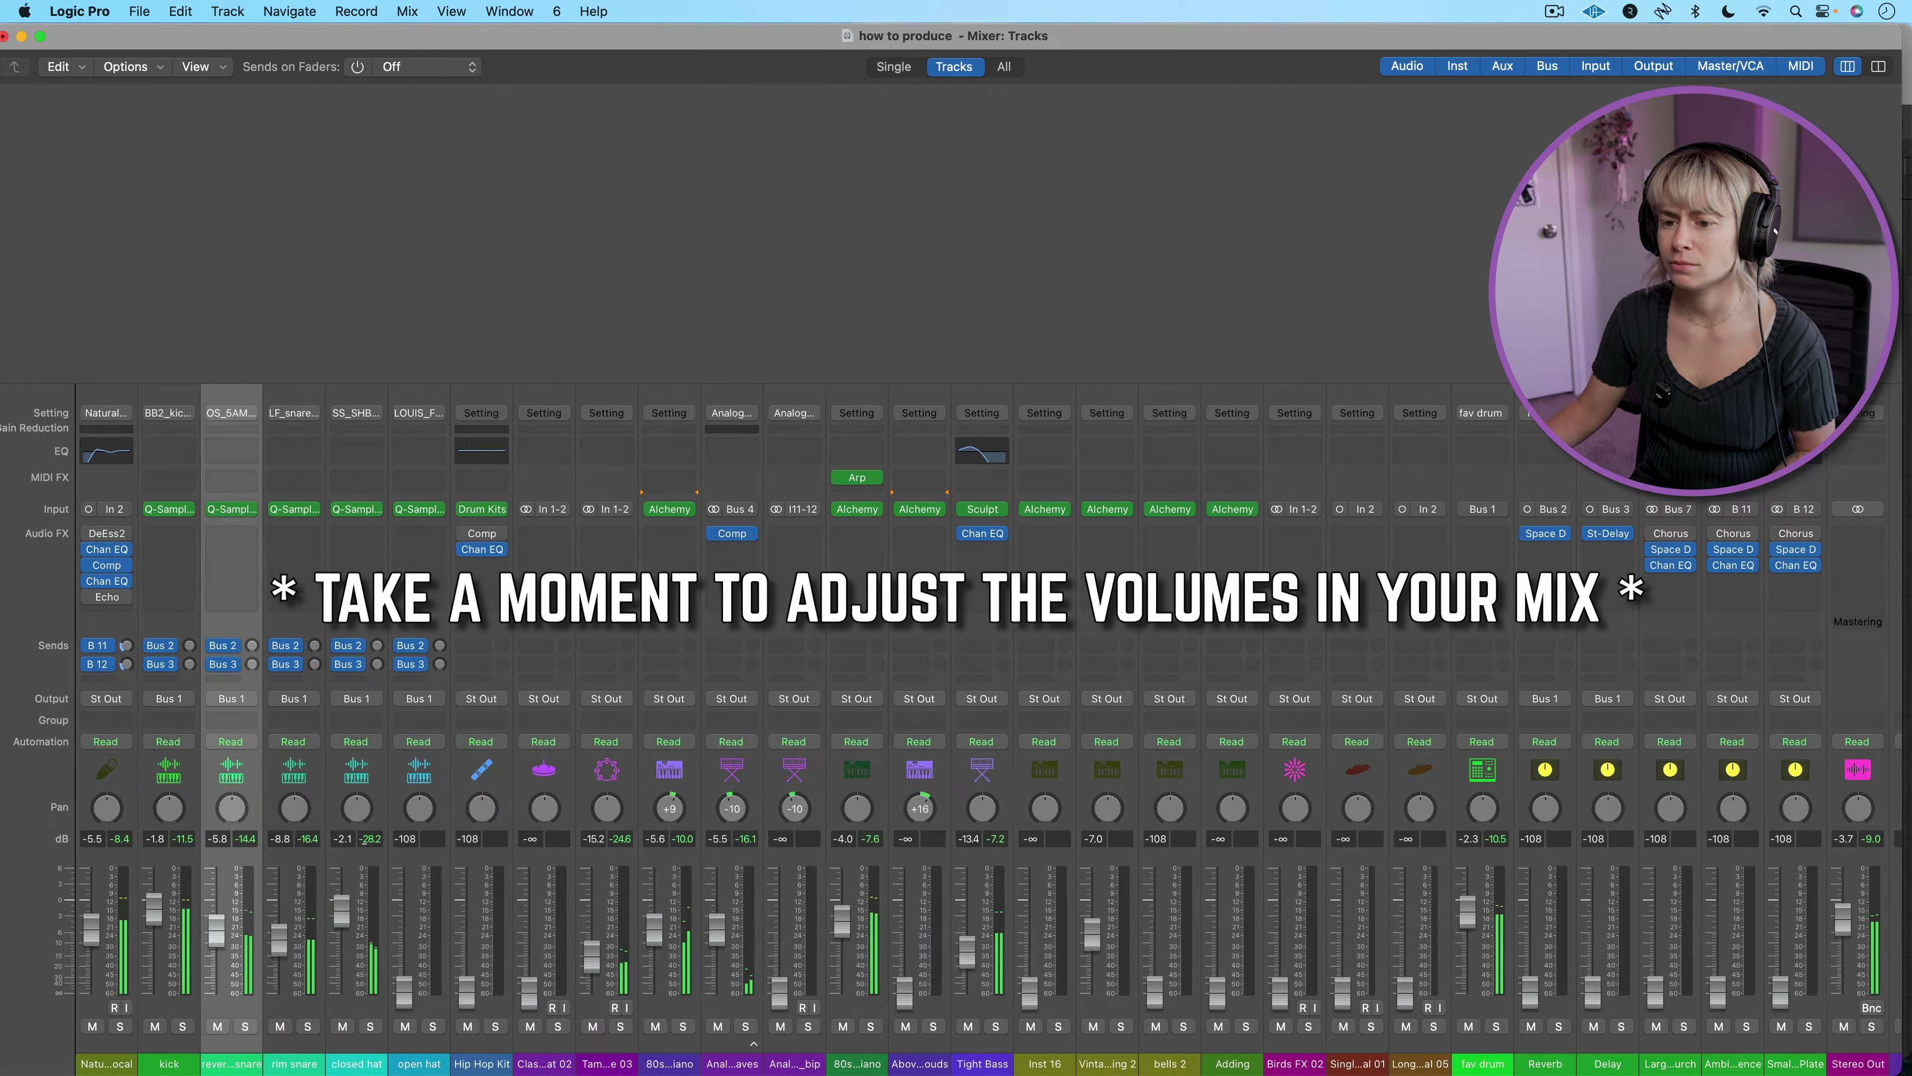
left_click_drag(472, 987, 529, 935)
left_click_drag(904, 987, 903, 915)
left_click_drag(1028, 991, 1091, 911)
left_click_drag(1154, 991, 1091, 921)
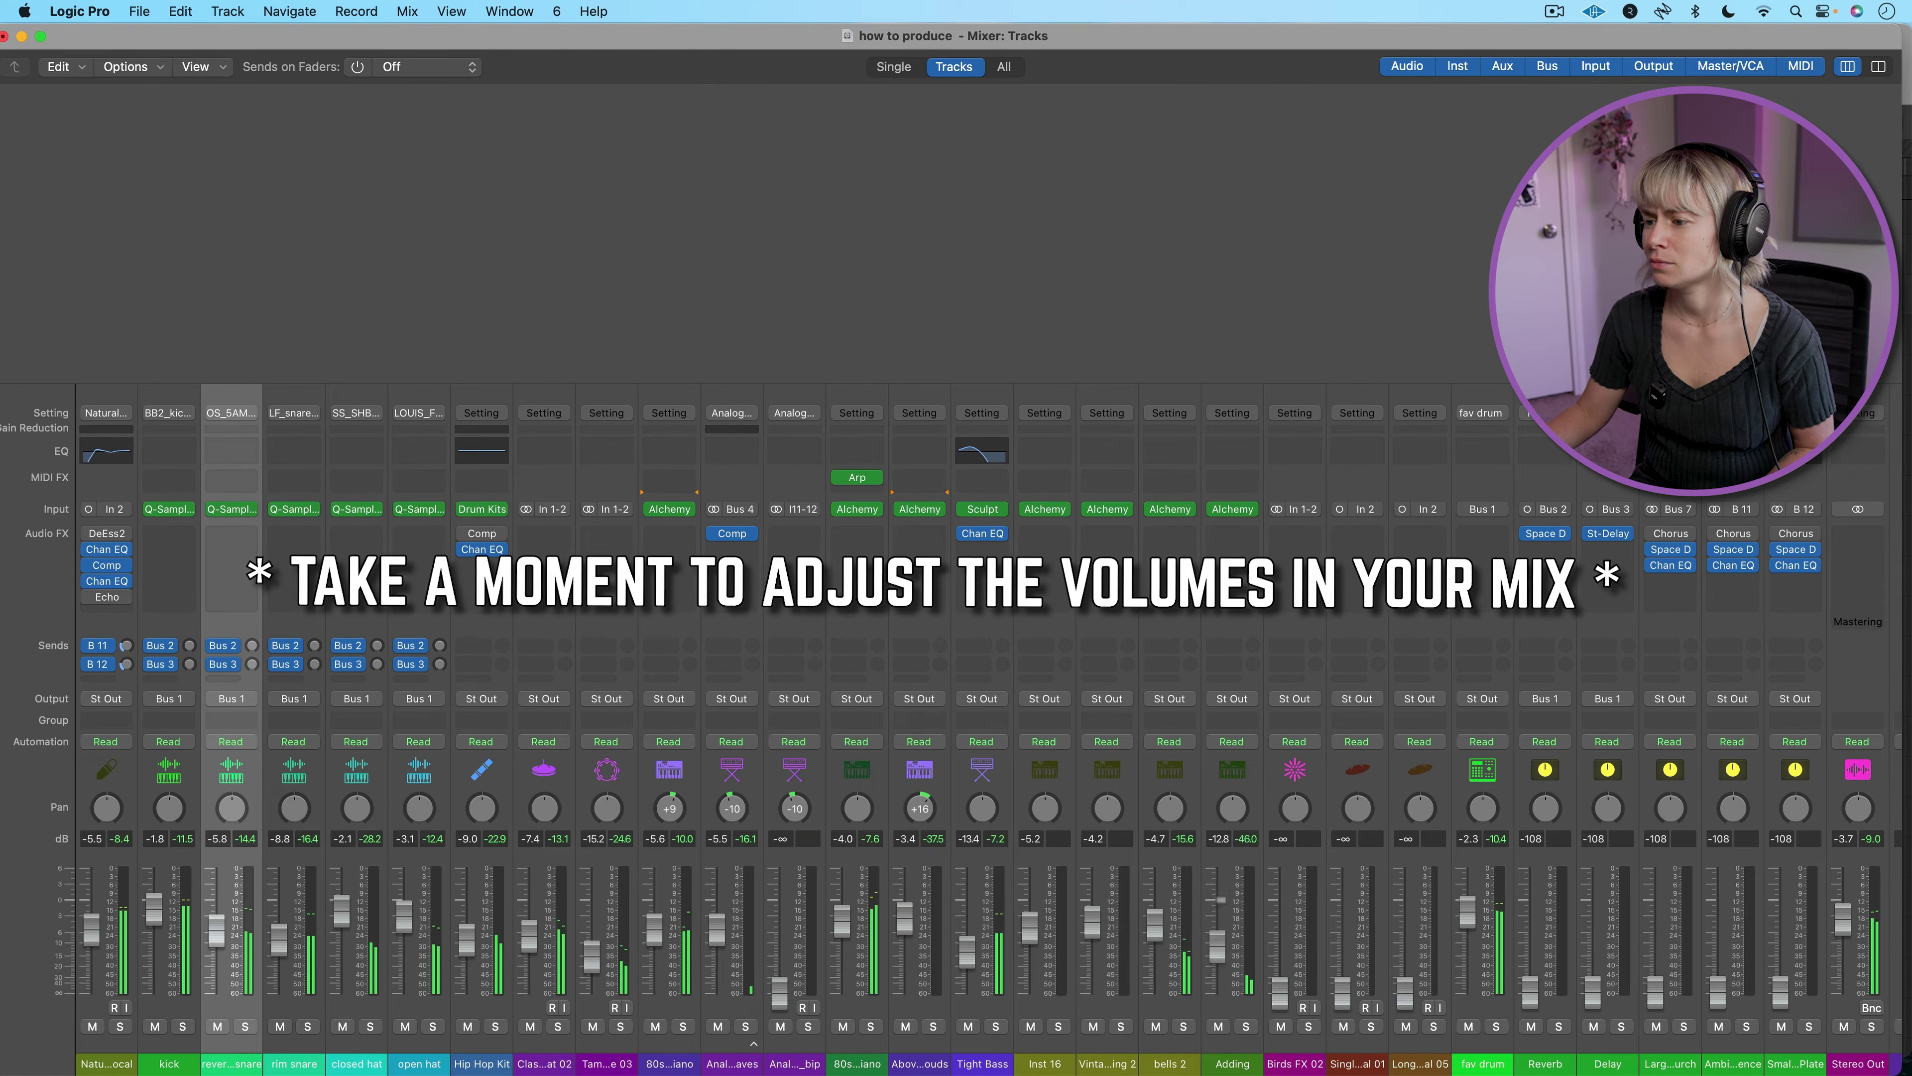
Step: Set the faders: Adding -13.8, Single cymbal -15.2, Long cymbal -13.8, Reverb -9.8, Delay -8.8, church -10.6, Ambience -7.0, Small Plate -15.2, Natural Vocal -2.7 dB
left_click_drag(1217, 993, 1218, 964)
left_click_drag(1154, 910, 1218, 953)
left_click_drag(1342, 993, 1405, 953)
left_click_drag(1530, 987, 1719, 934)
left_click_drag(1781, 993, 1780, 955)
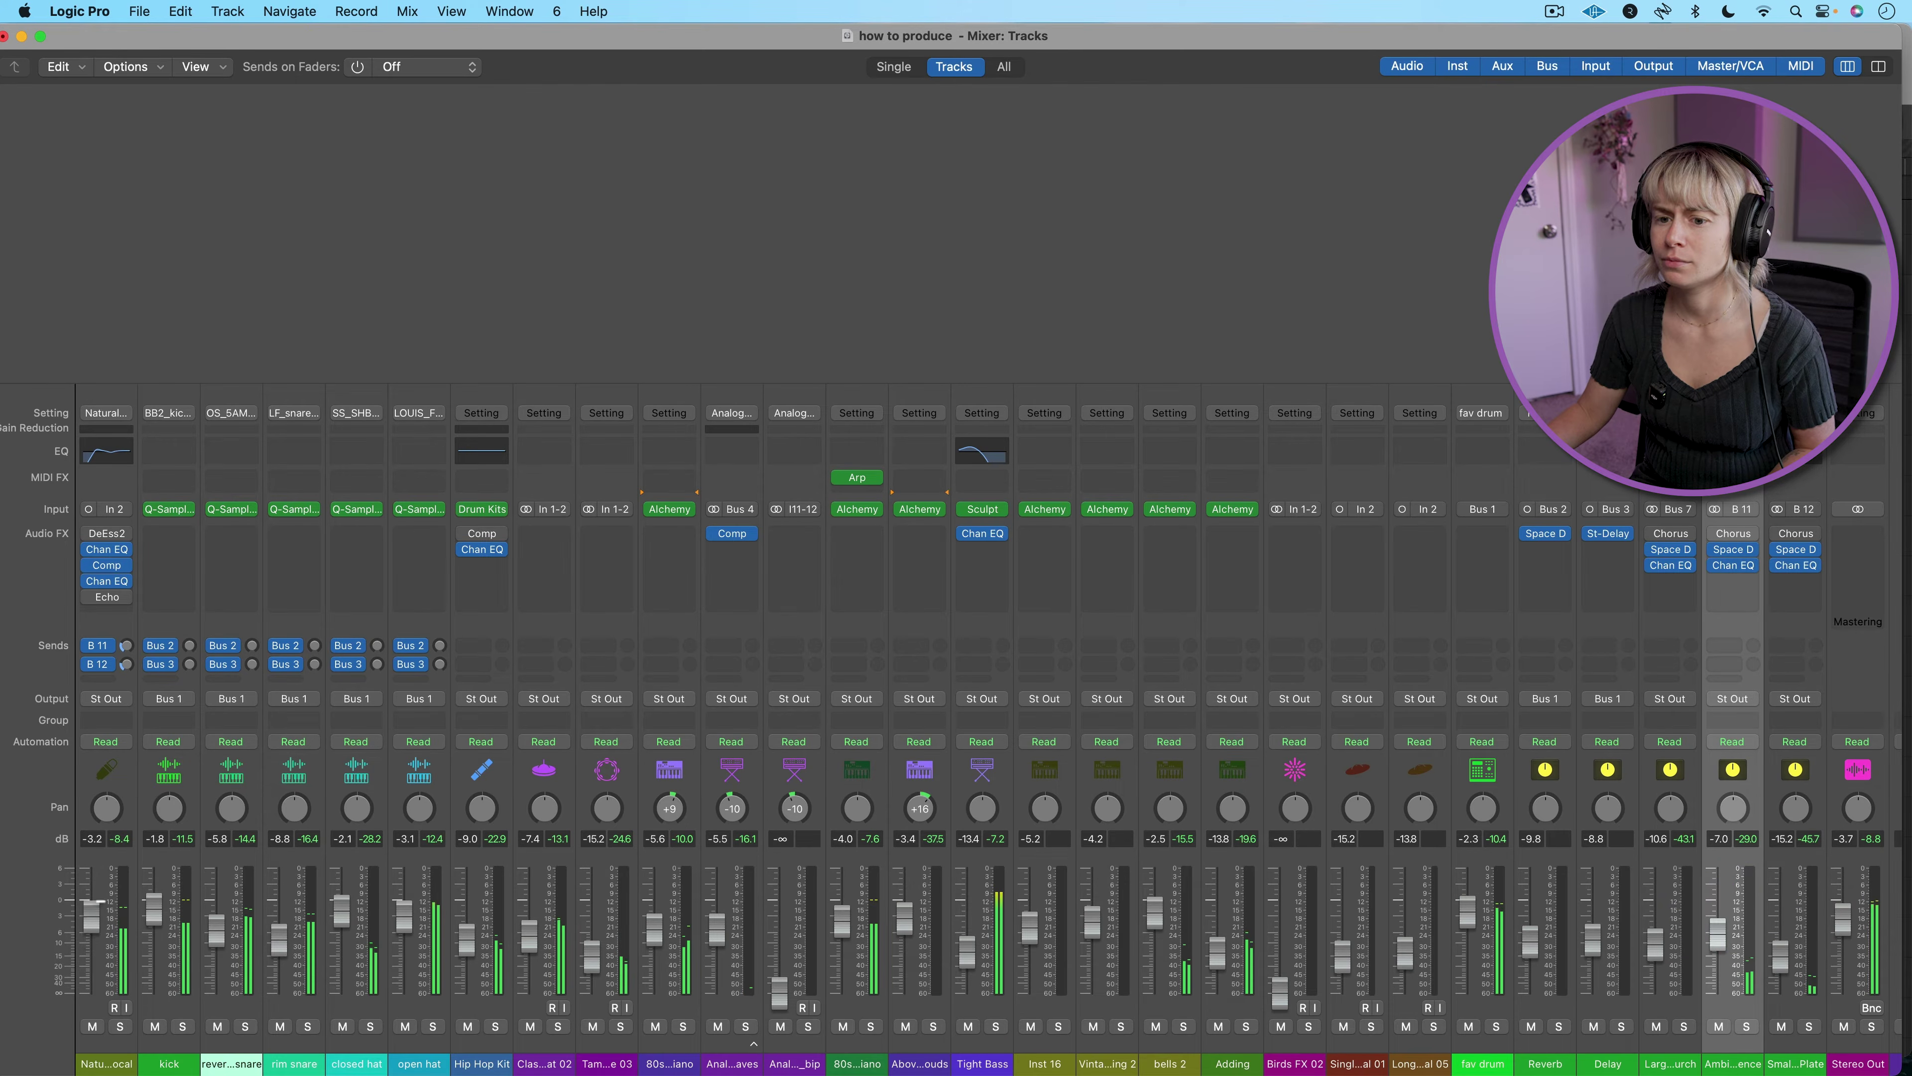
left_click(103, 908)
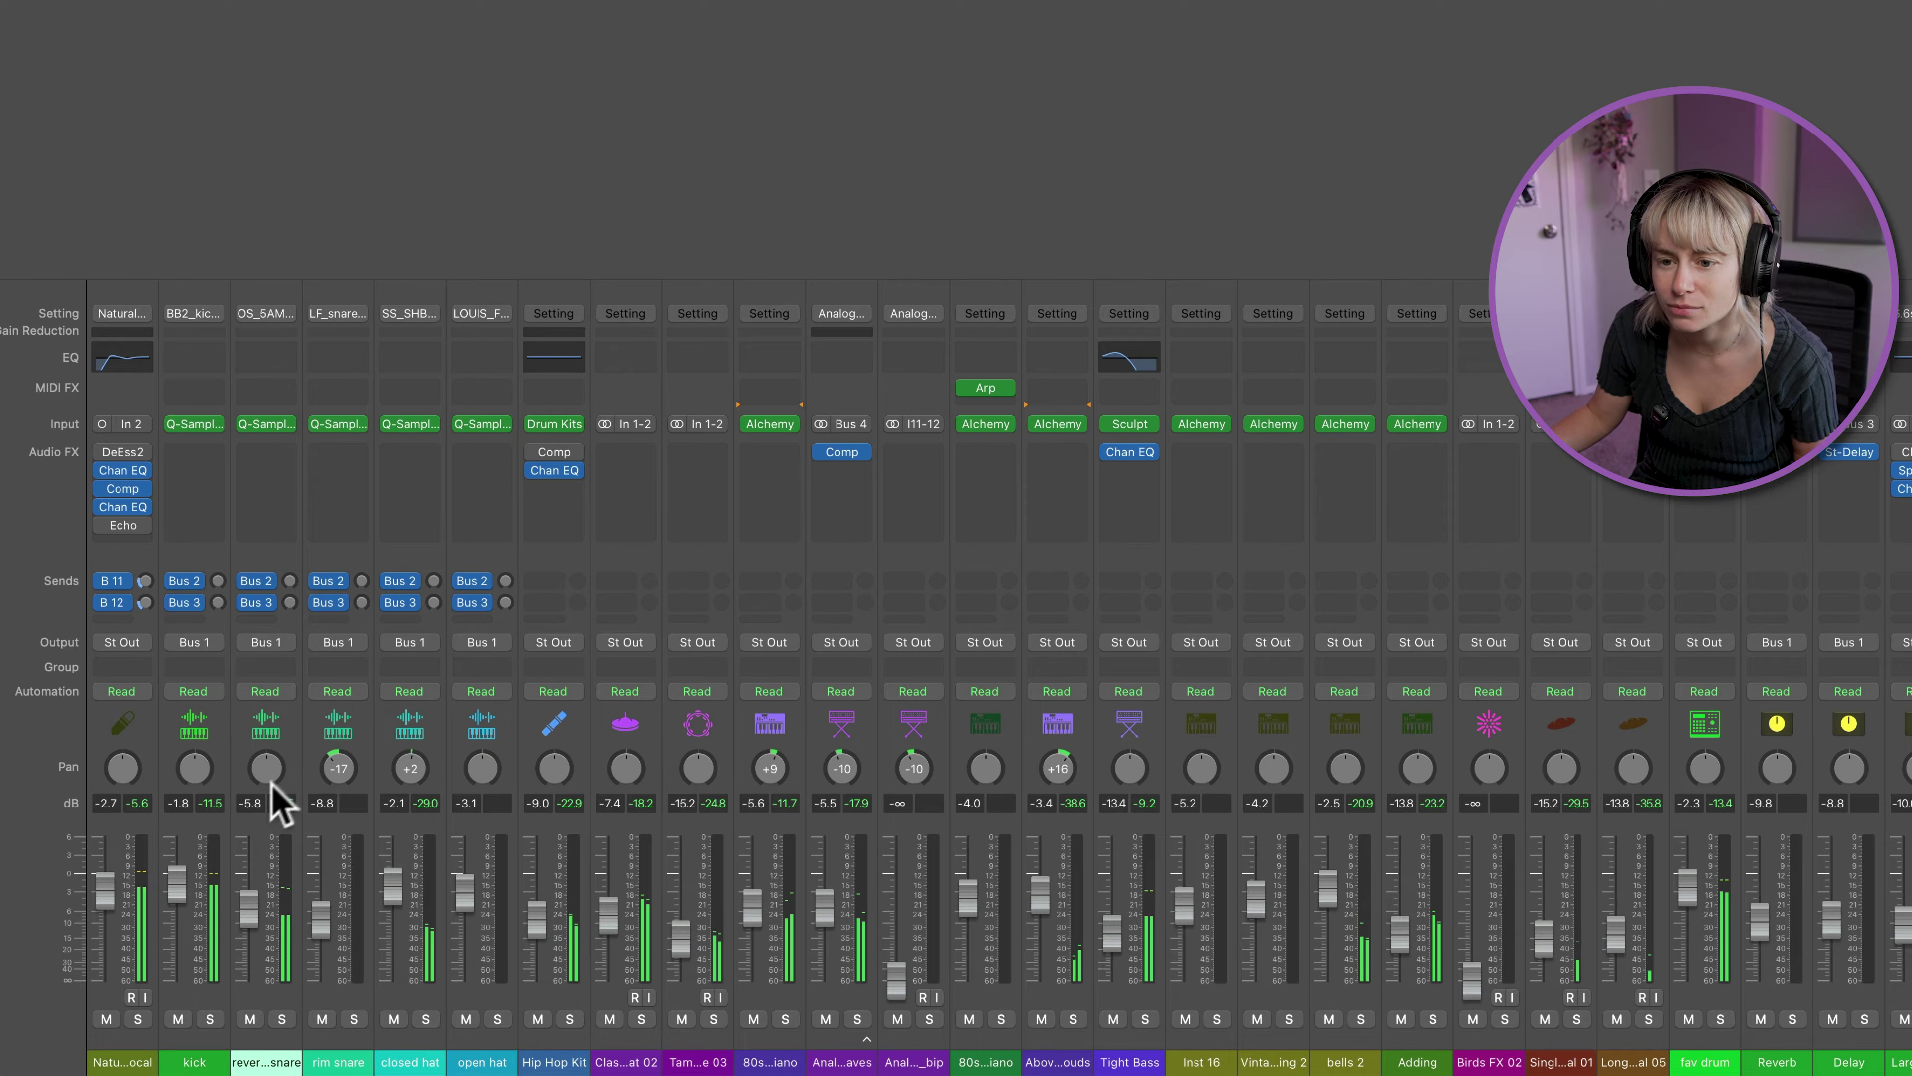
Step: Pan reverb snare -20, closed hat -27, open hat and Hip Hop Kit +26, Classic hat -24, Tambourine +29, second 80s piano +26, and adjust bells 2
left_click_drag(272, 779, 275, 769)
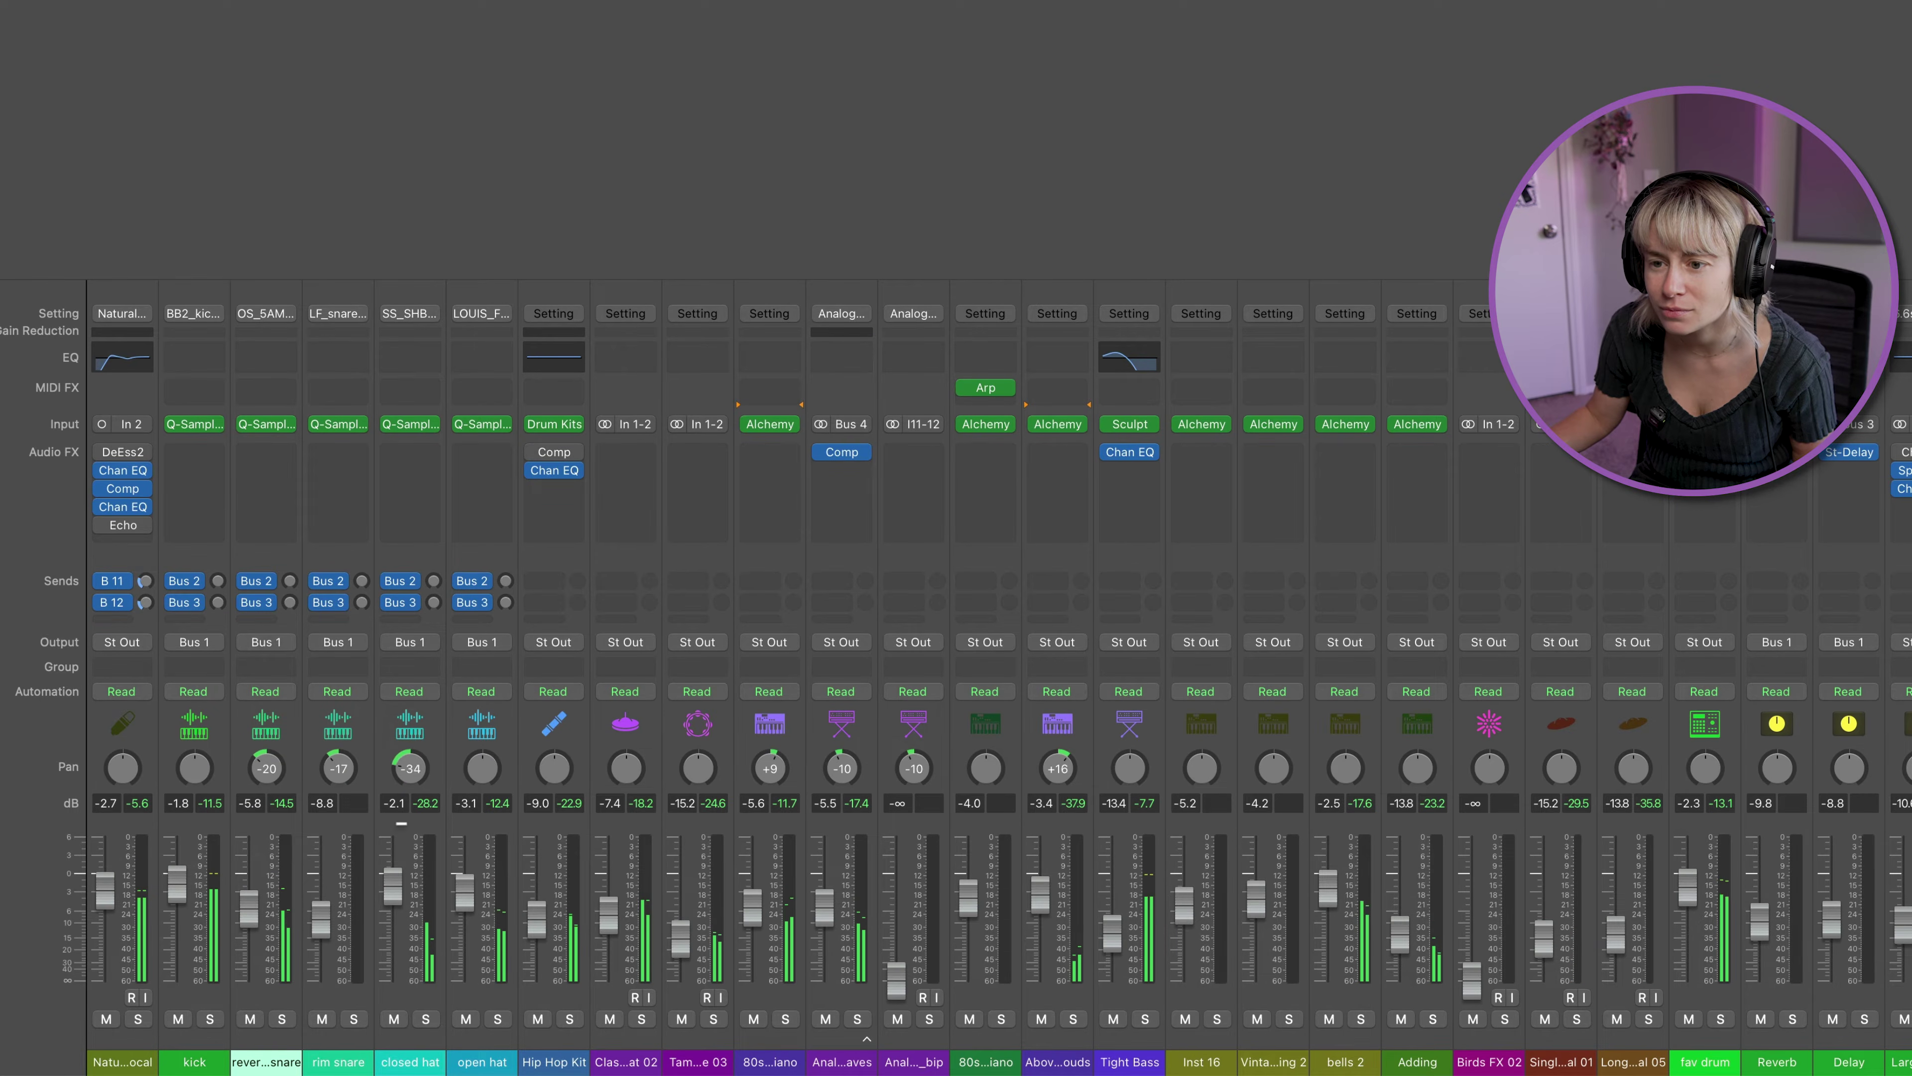
left_click_drag(482, 768, 538, 778)
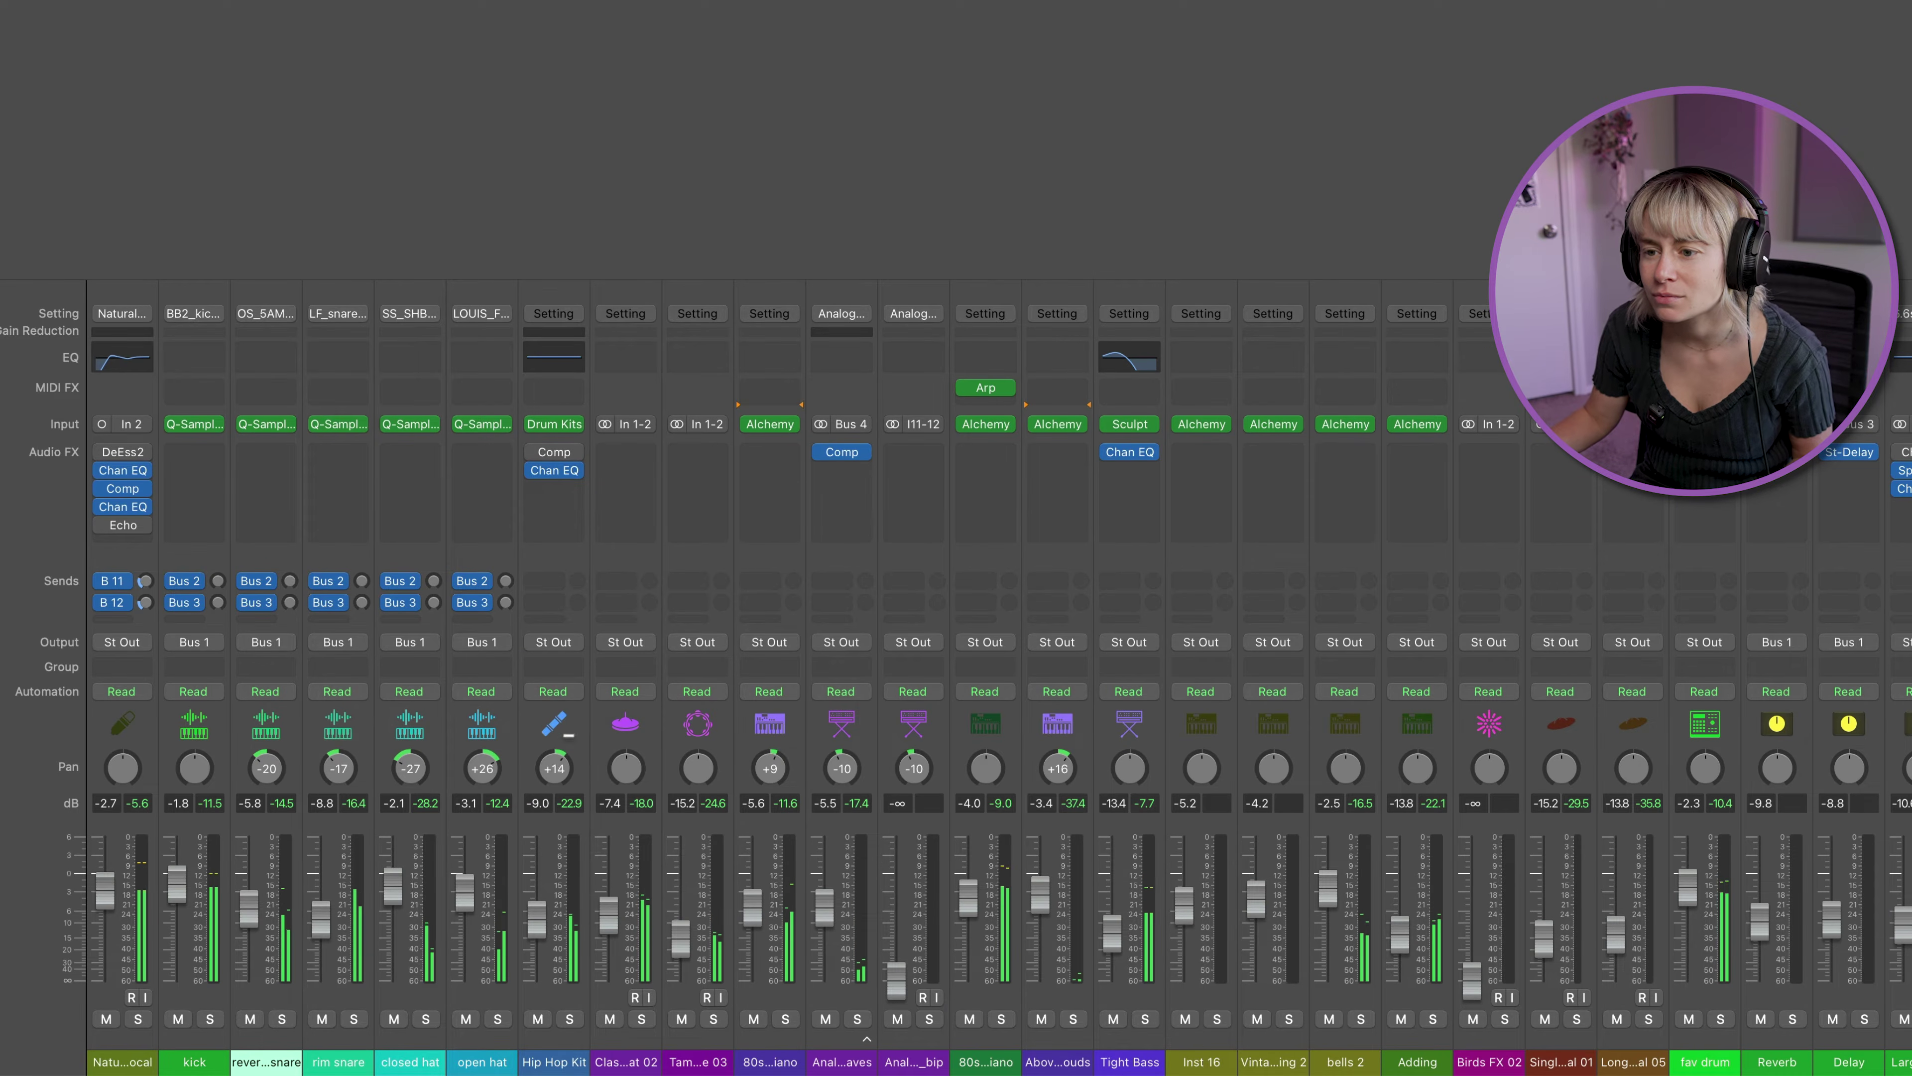
left_click_drag(625, 768, 715, 718)
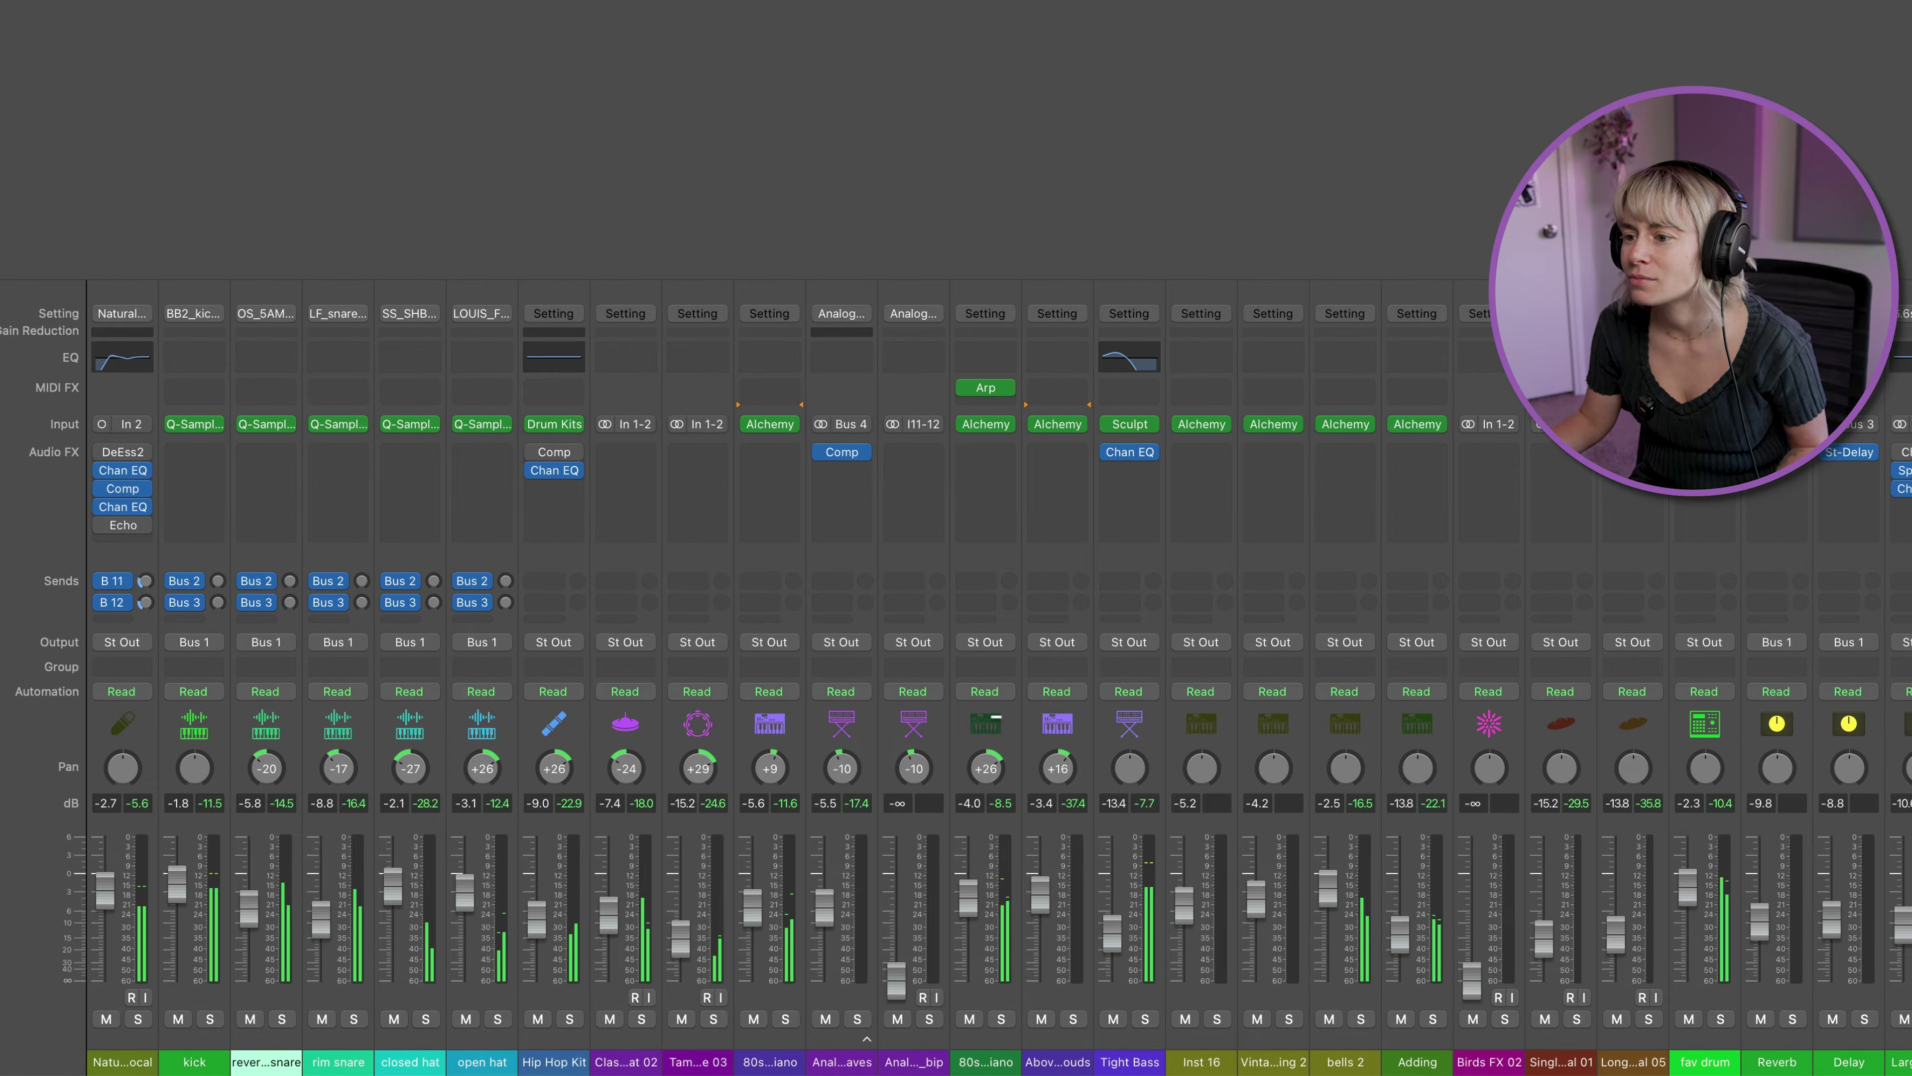
left_click_drag(1345, 768, 1422, 738)
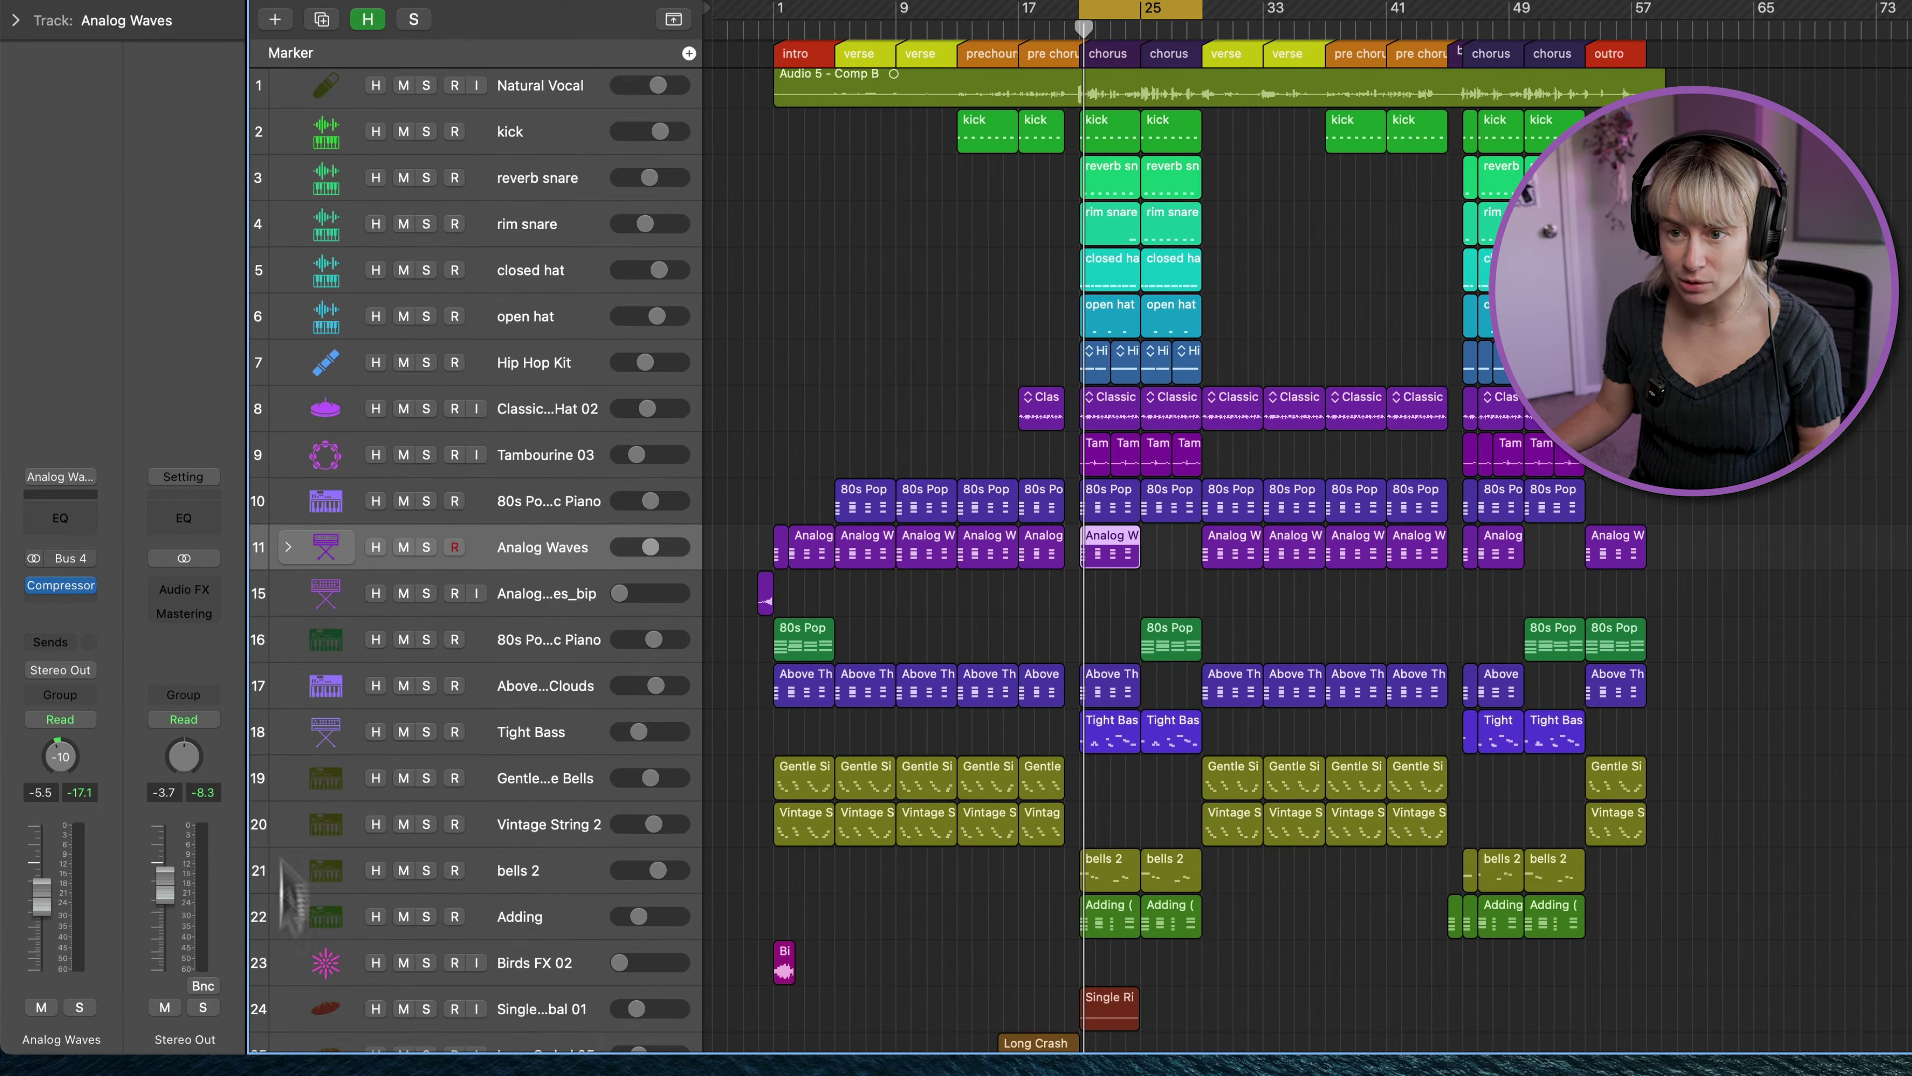
Step: Try the Pop app preset as the channel strip setting on Stereo Out, and listen to the looped chorus with it
left_click(549, 503)
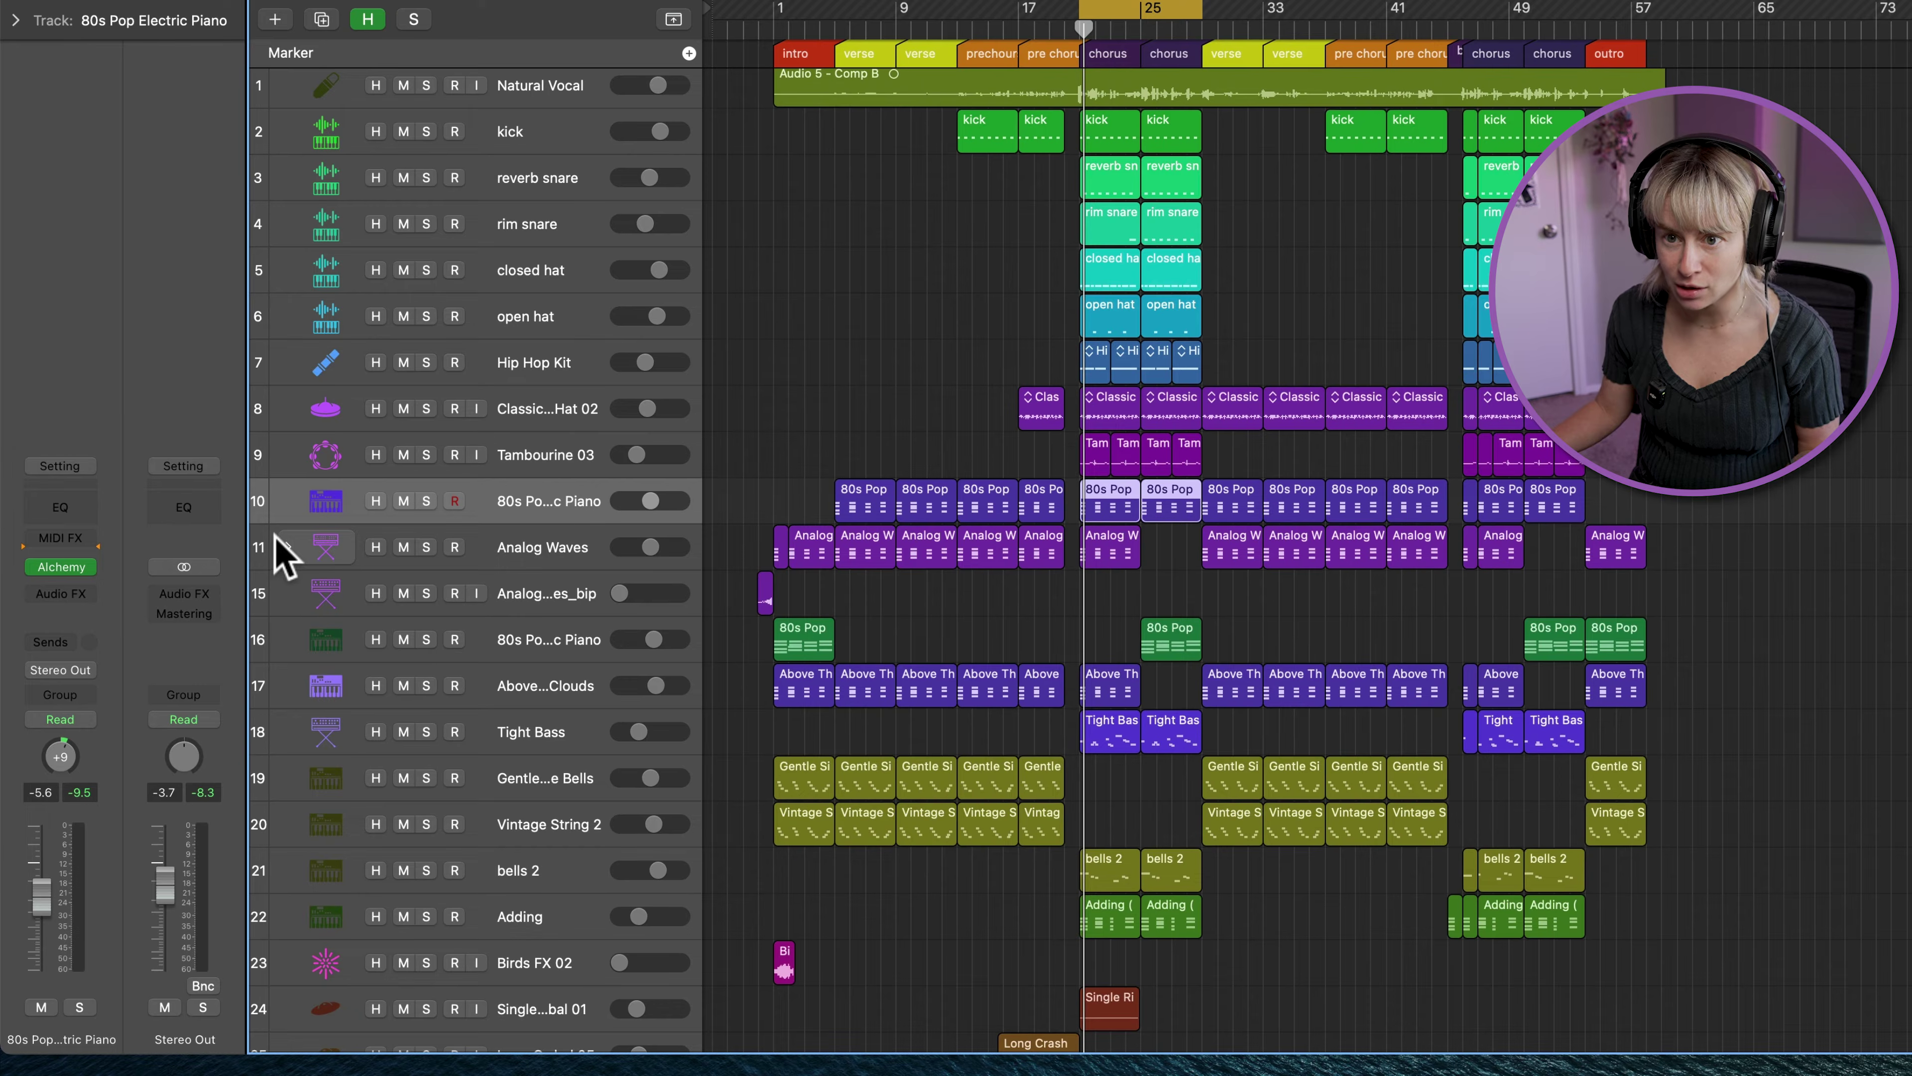
left_click(213, 467)
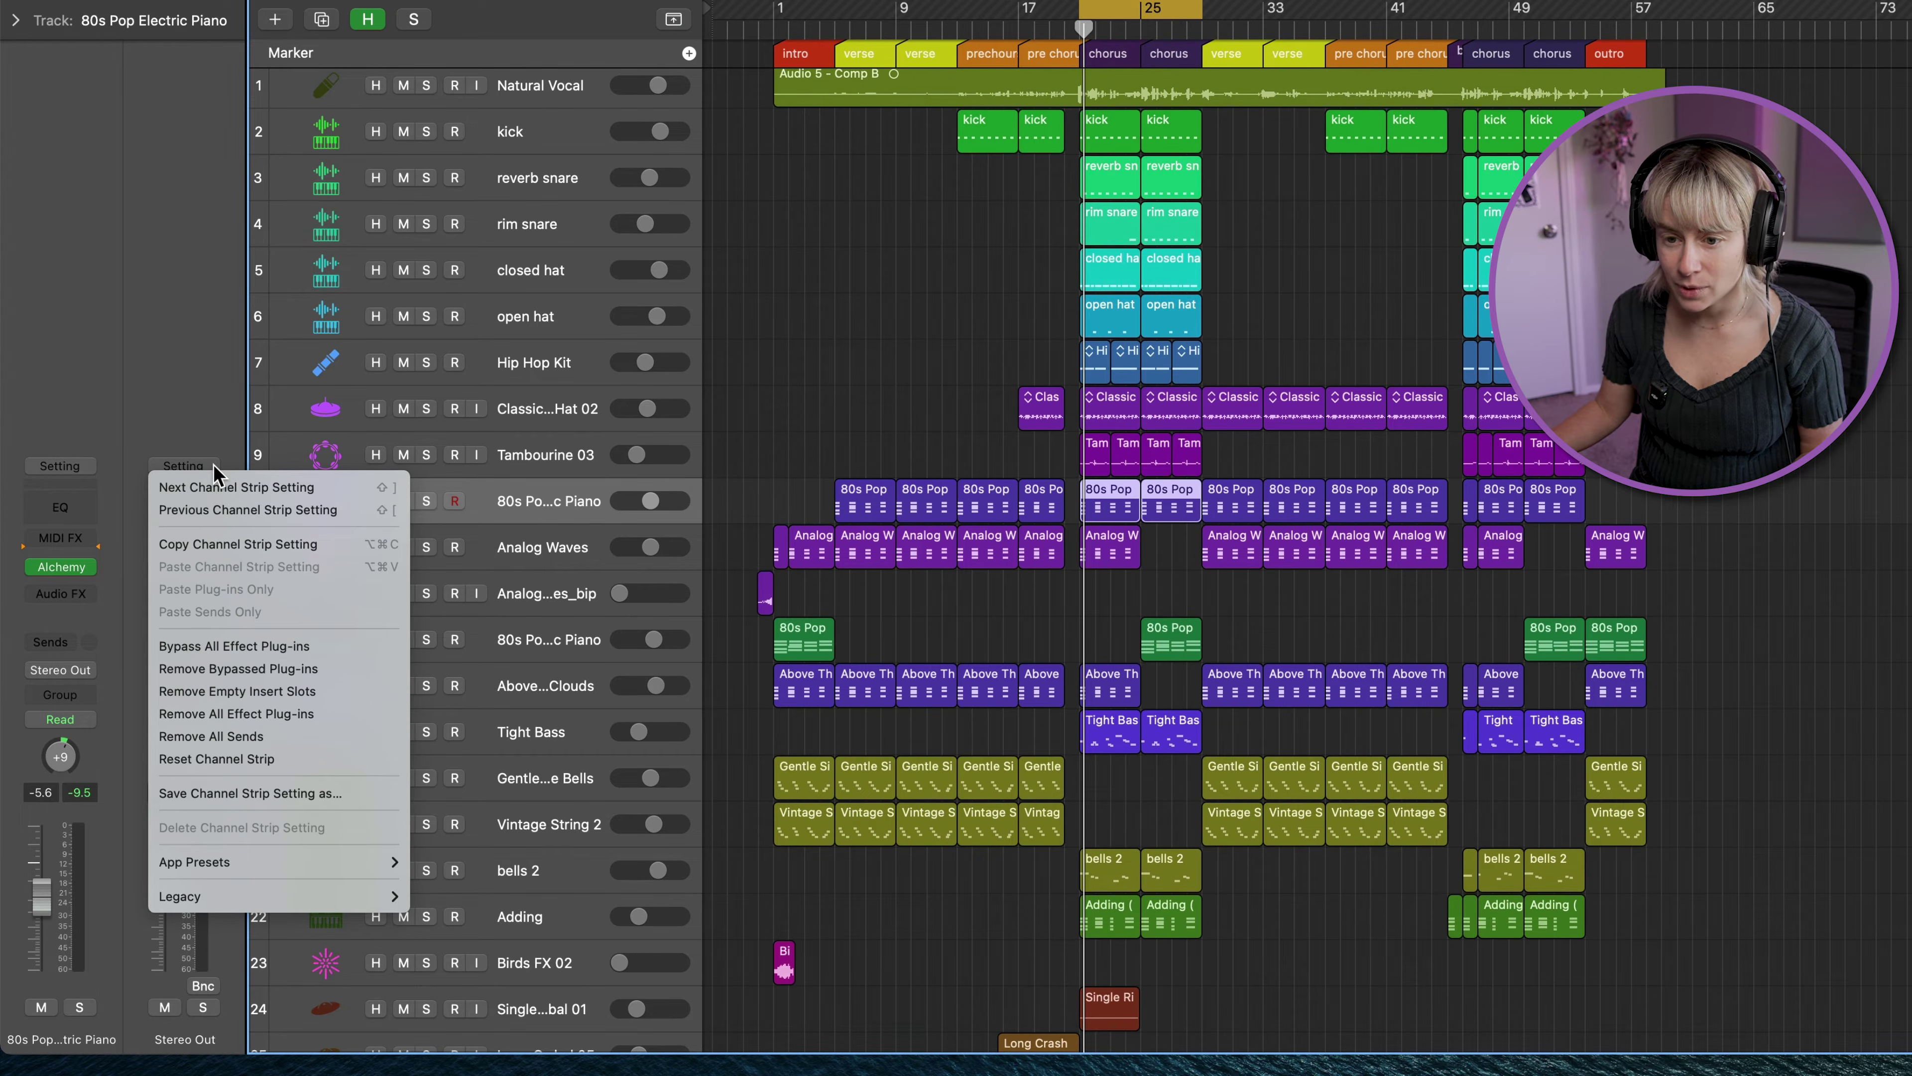
mouse_move(275, 898)
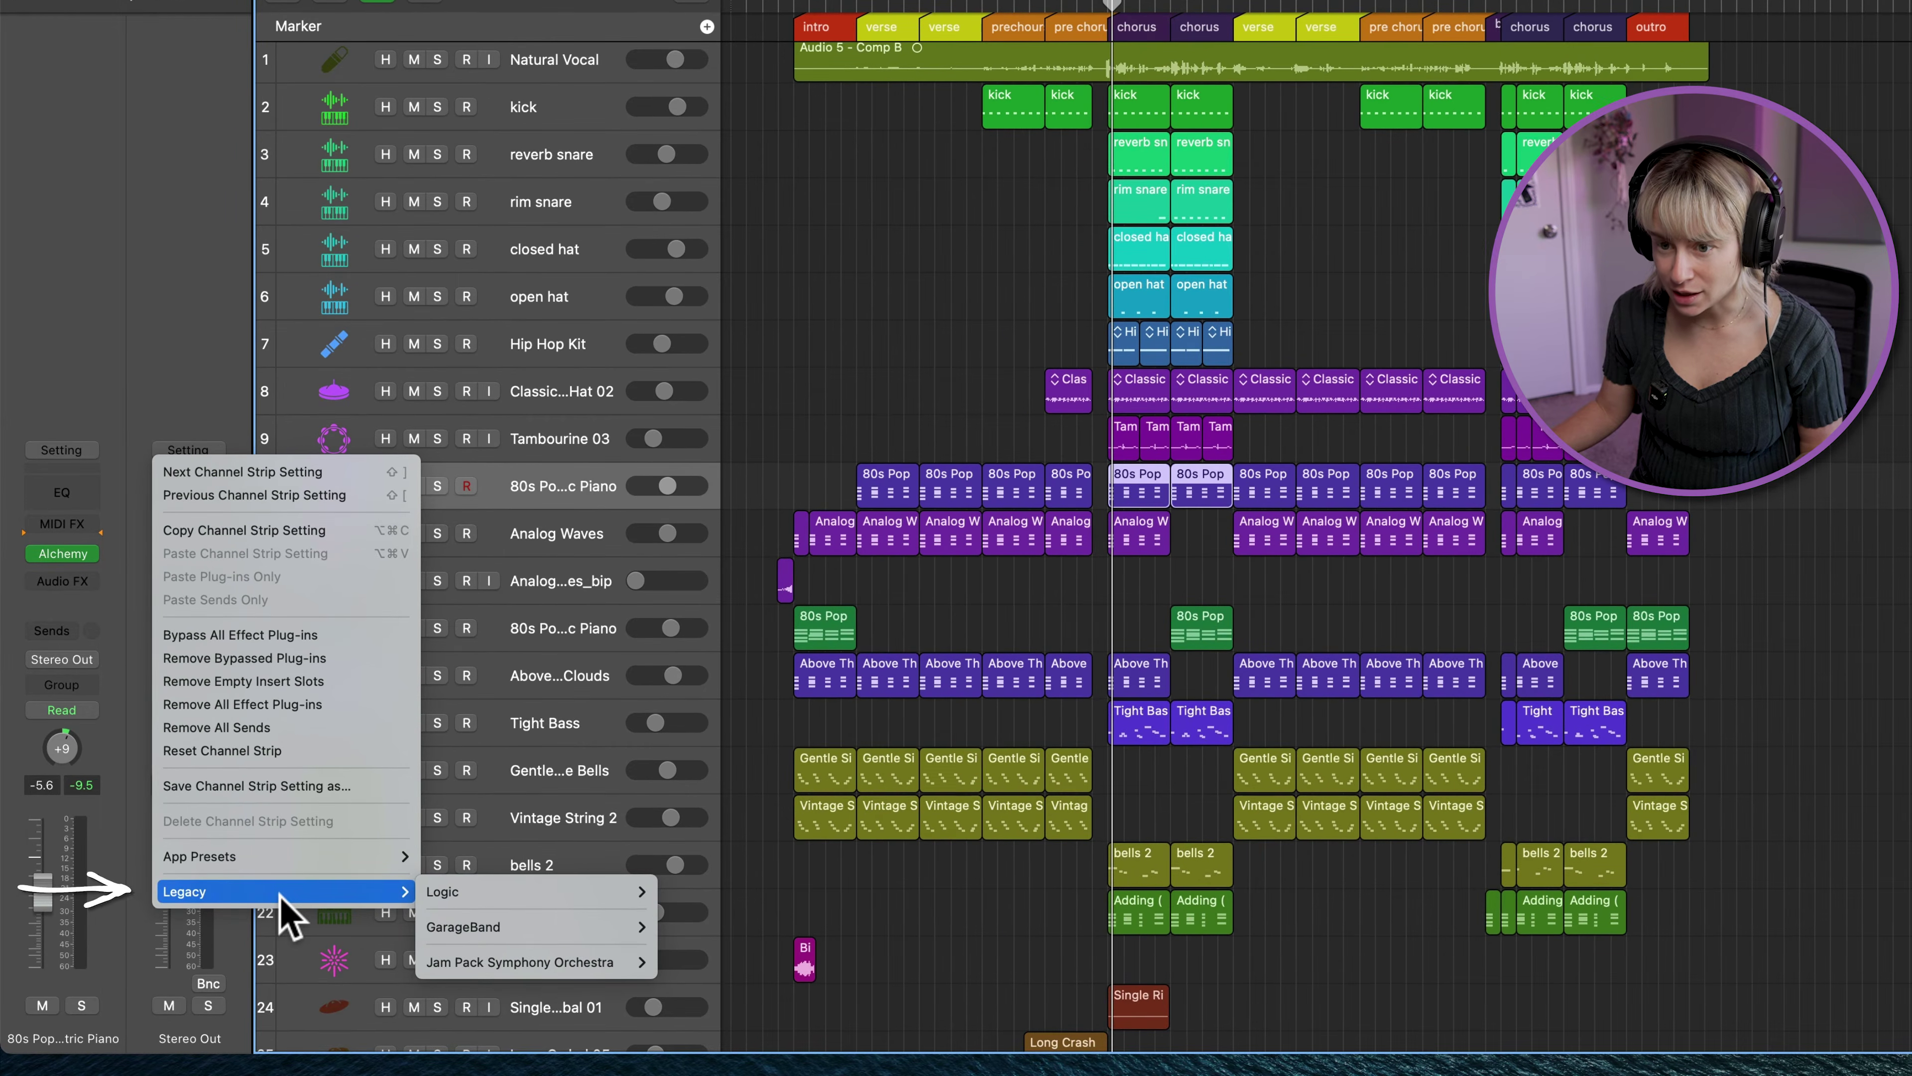
mouse_move(447, 889)
mouse_move(737, 917)
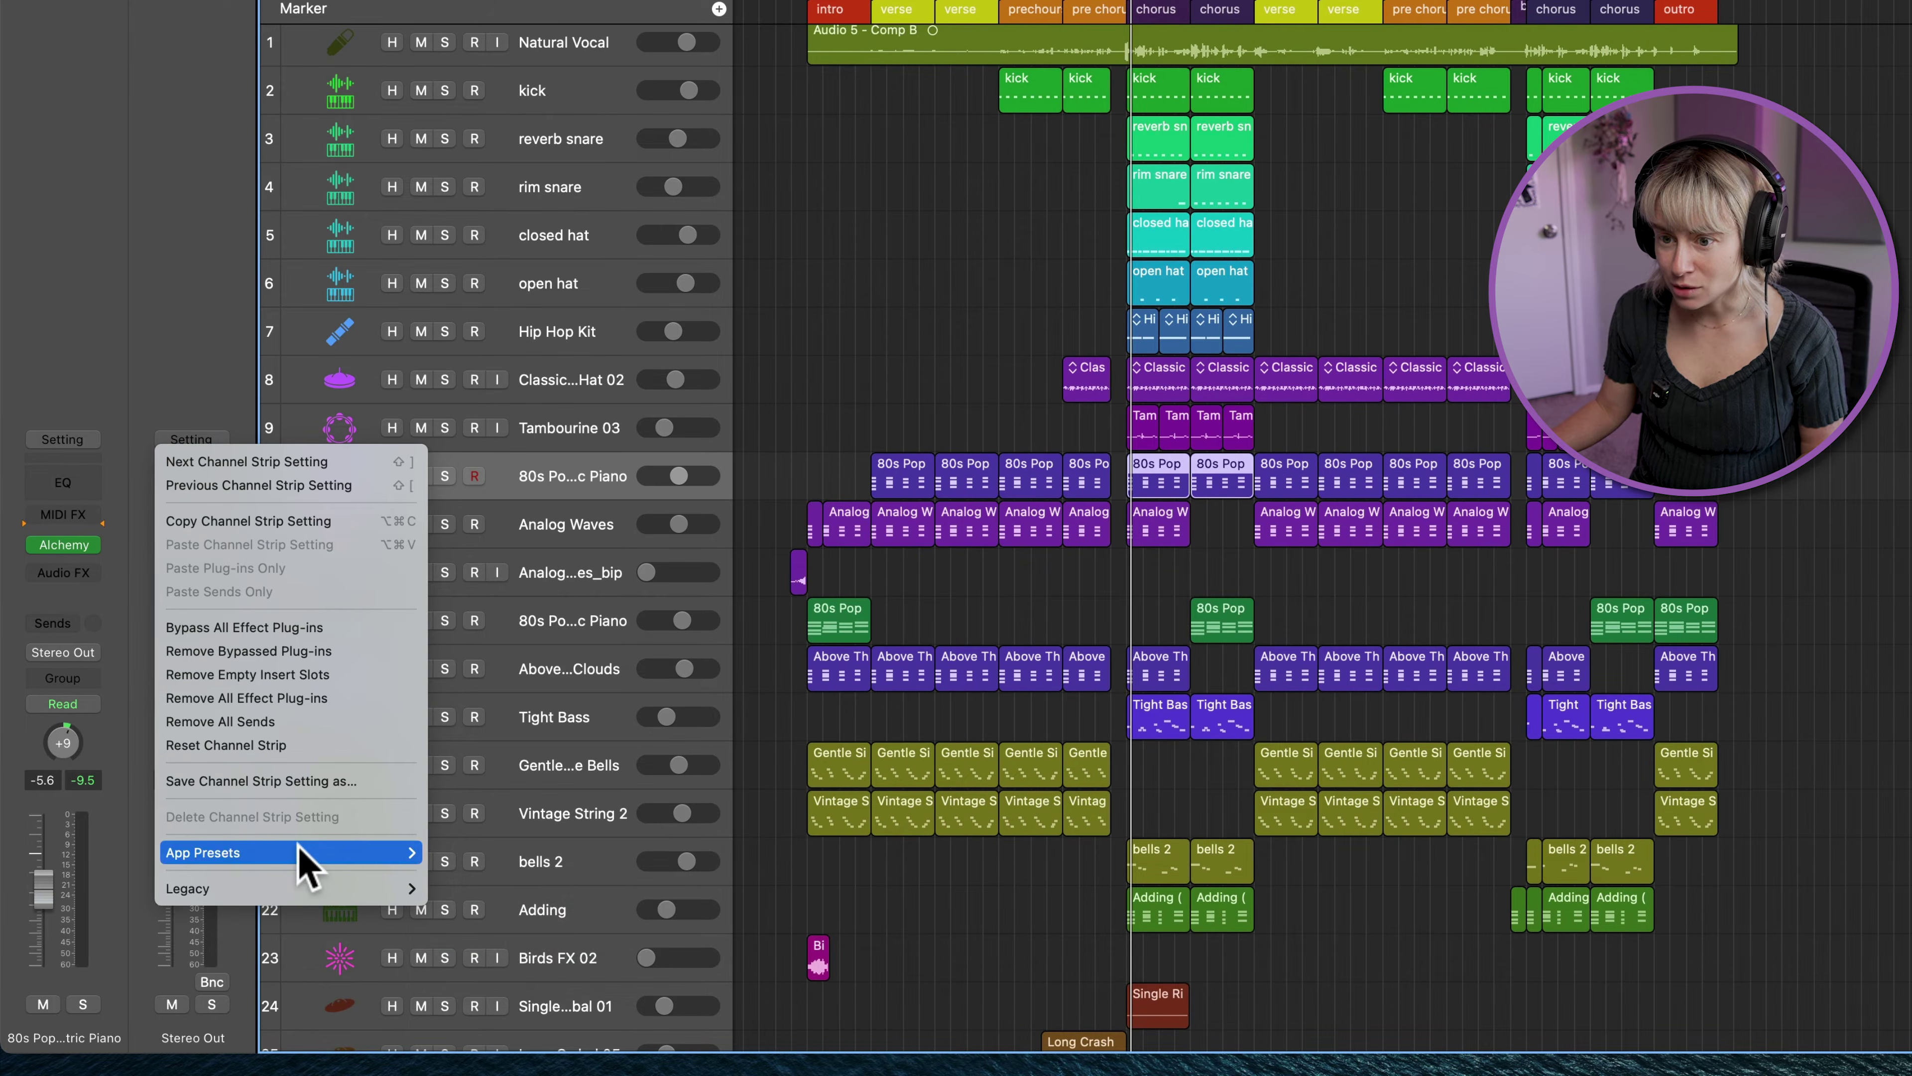
mouse_move(301, 858)
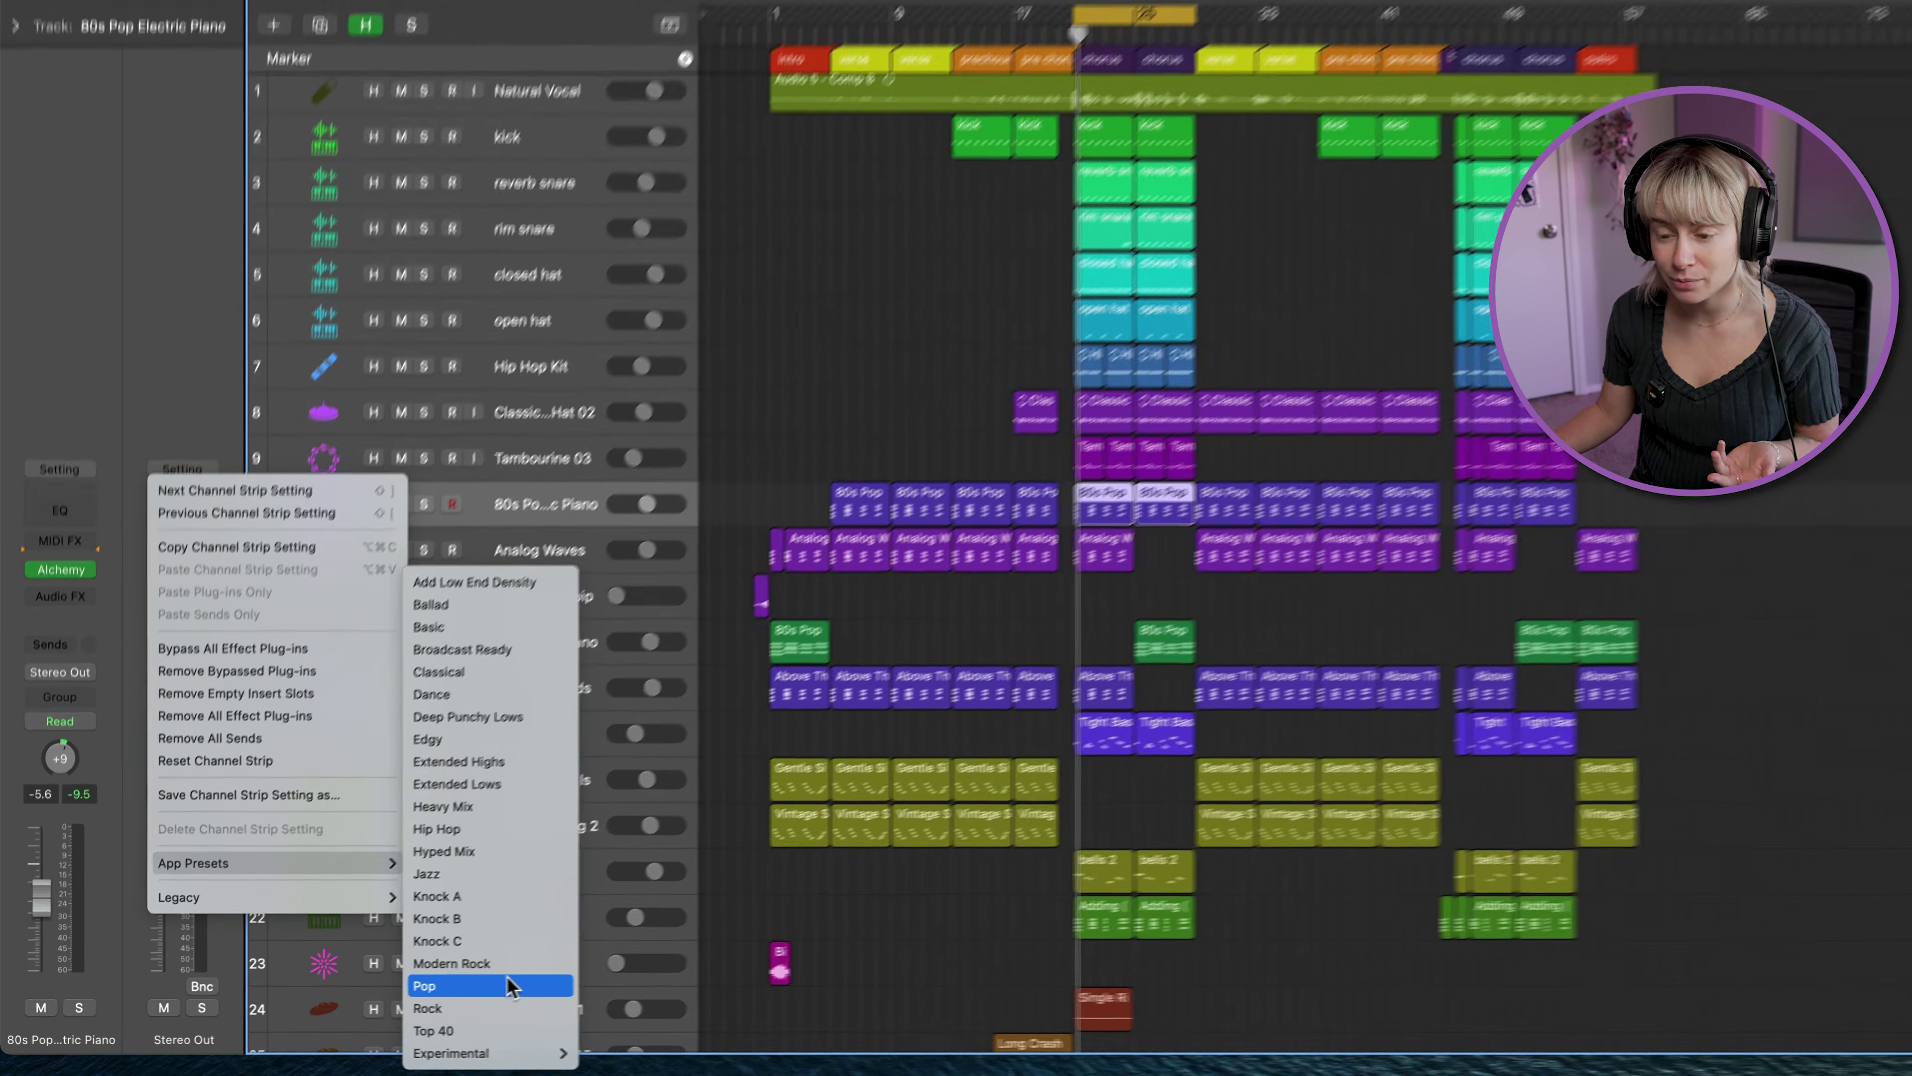
left_click(533, 981)
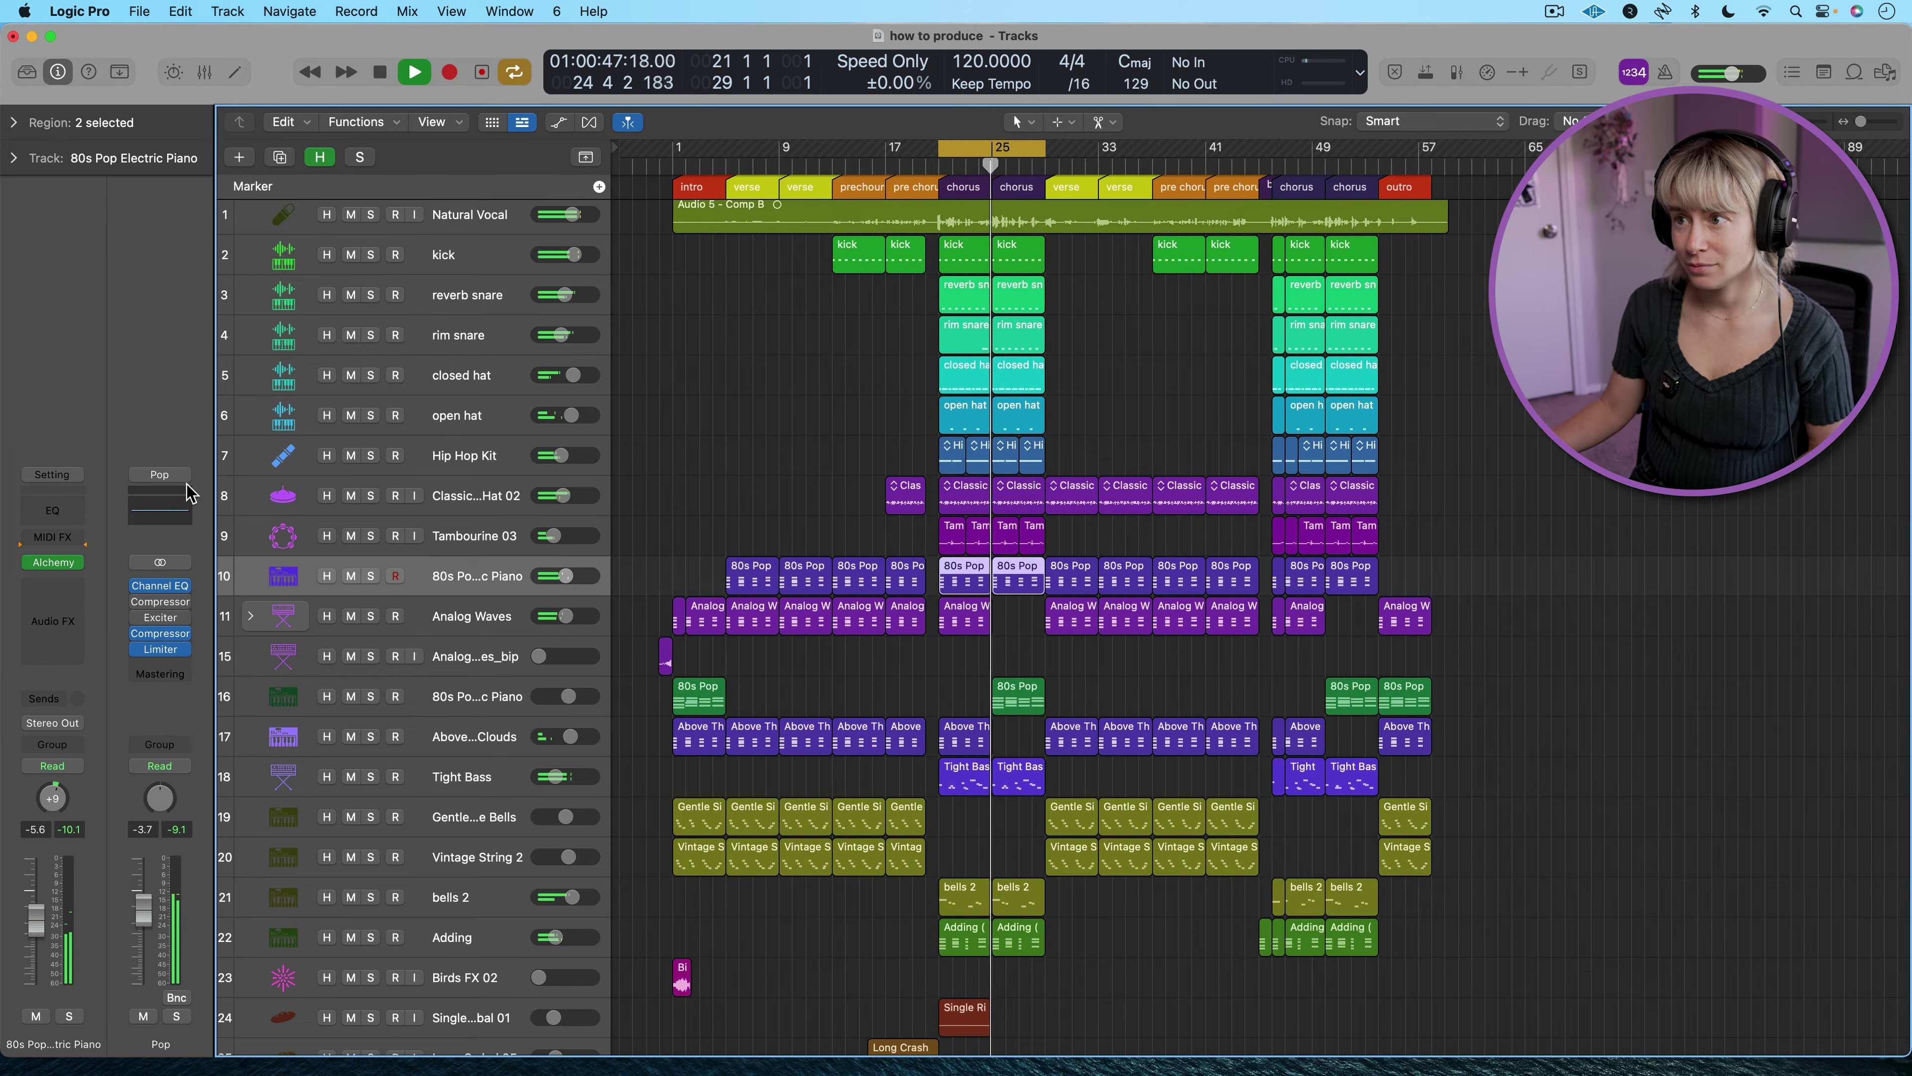
key("space")
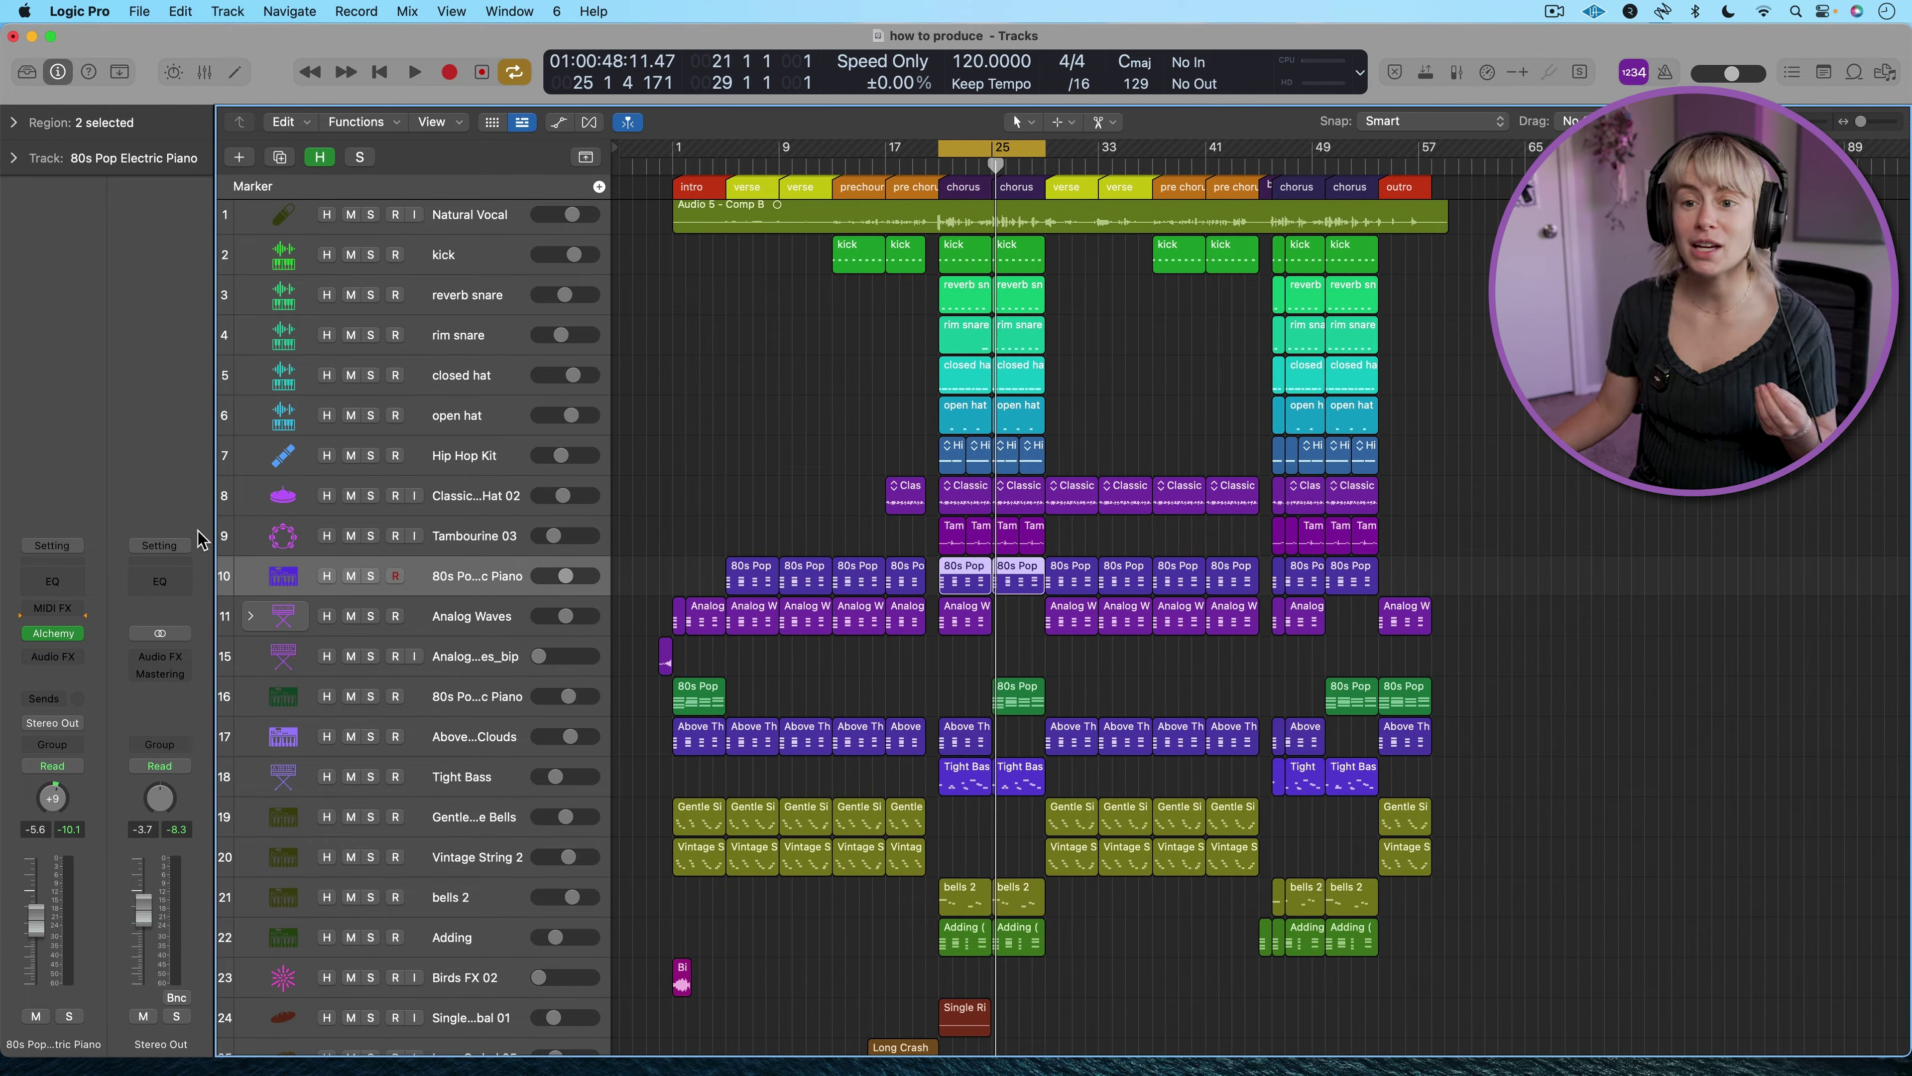
Step: Run Mastering Assistant on Stereo Out, keep the Transparent character, and set the custom EQ mid band to -0.3 dB at 1.095 kHz
left_click(161, 674)
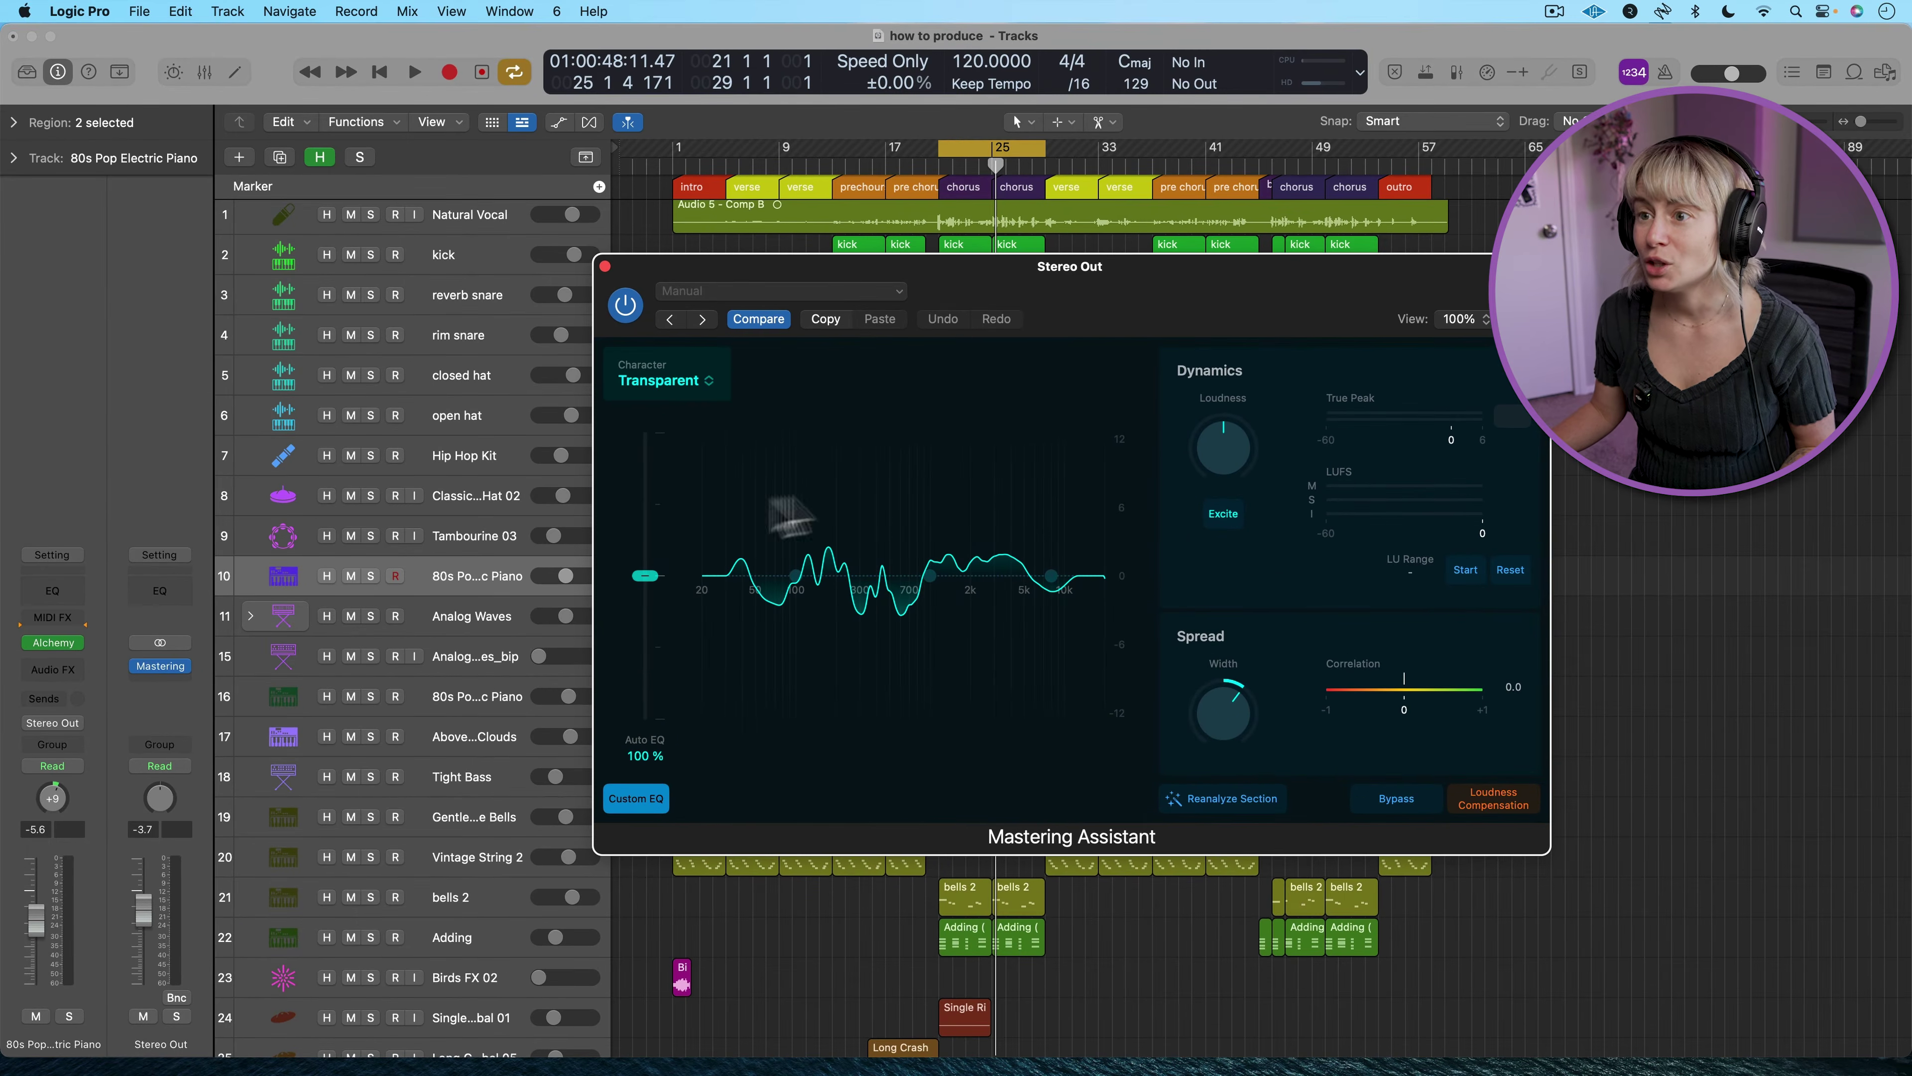
left_click(706, 379)
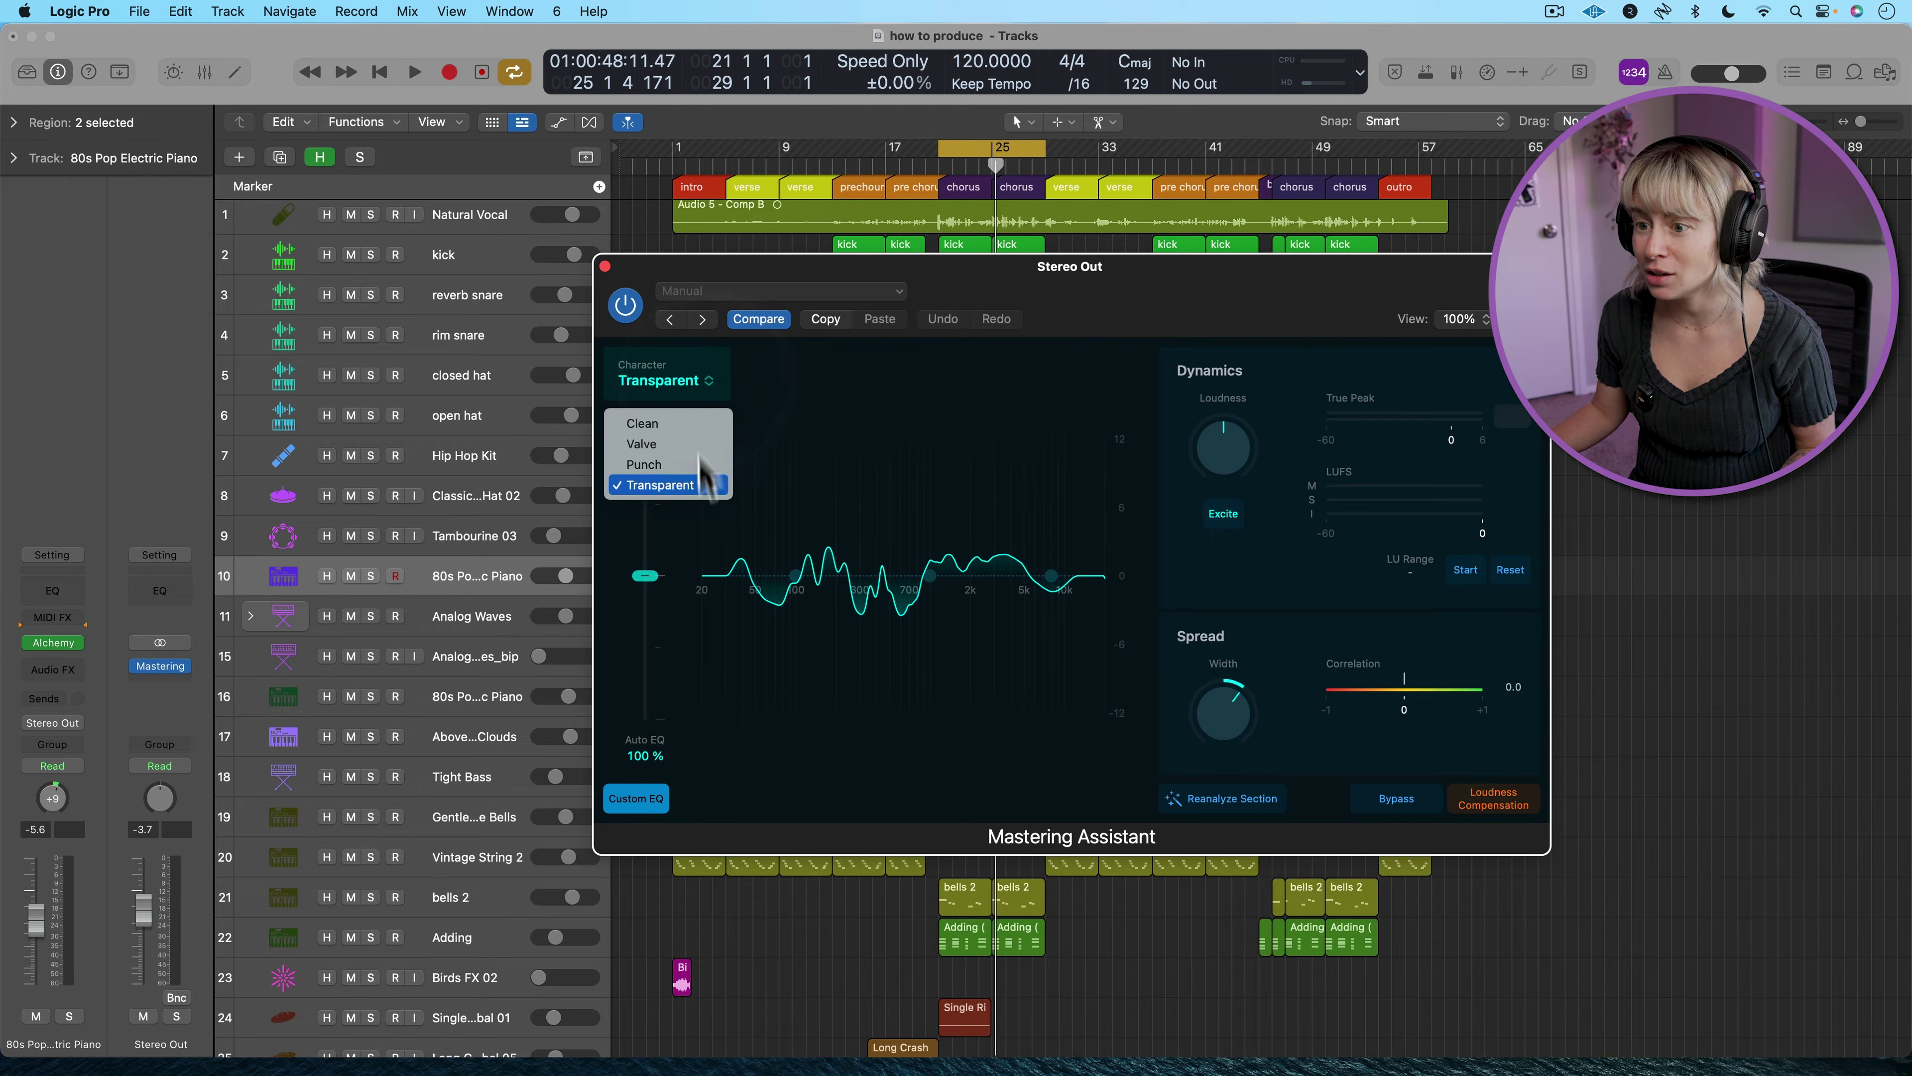
left_click(702, 373)
mouse_move(930, 578)
left_mouse_down()
mouse_move(933, 559)
mouse_move(932, 576)
left_mouse_up()
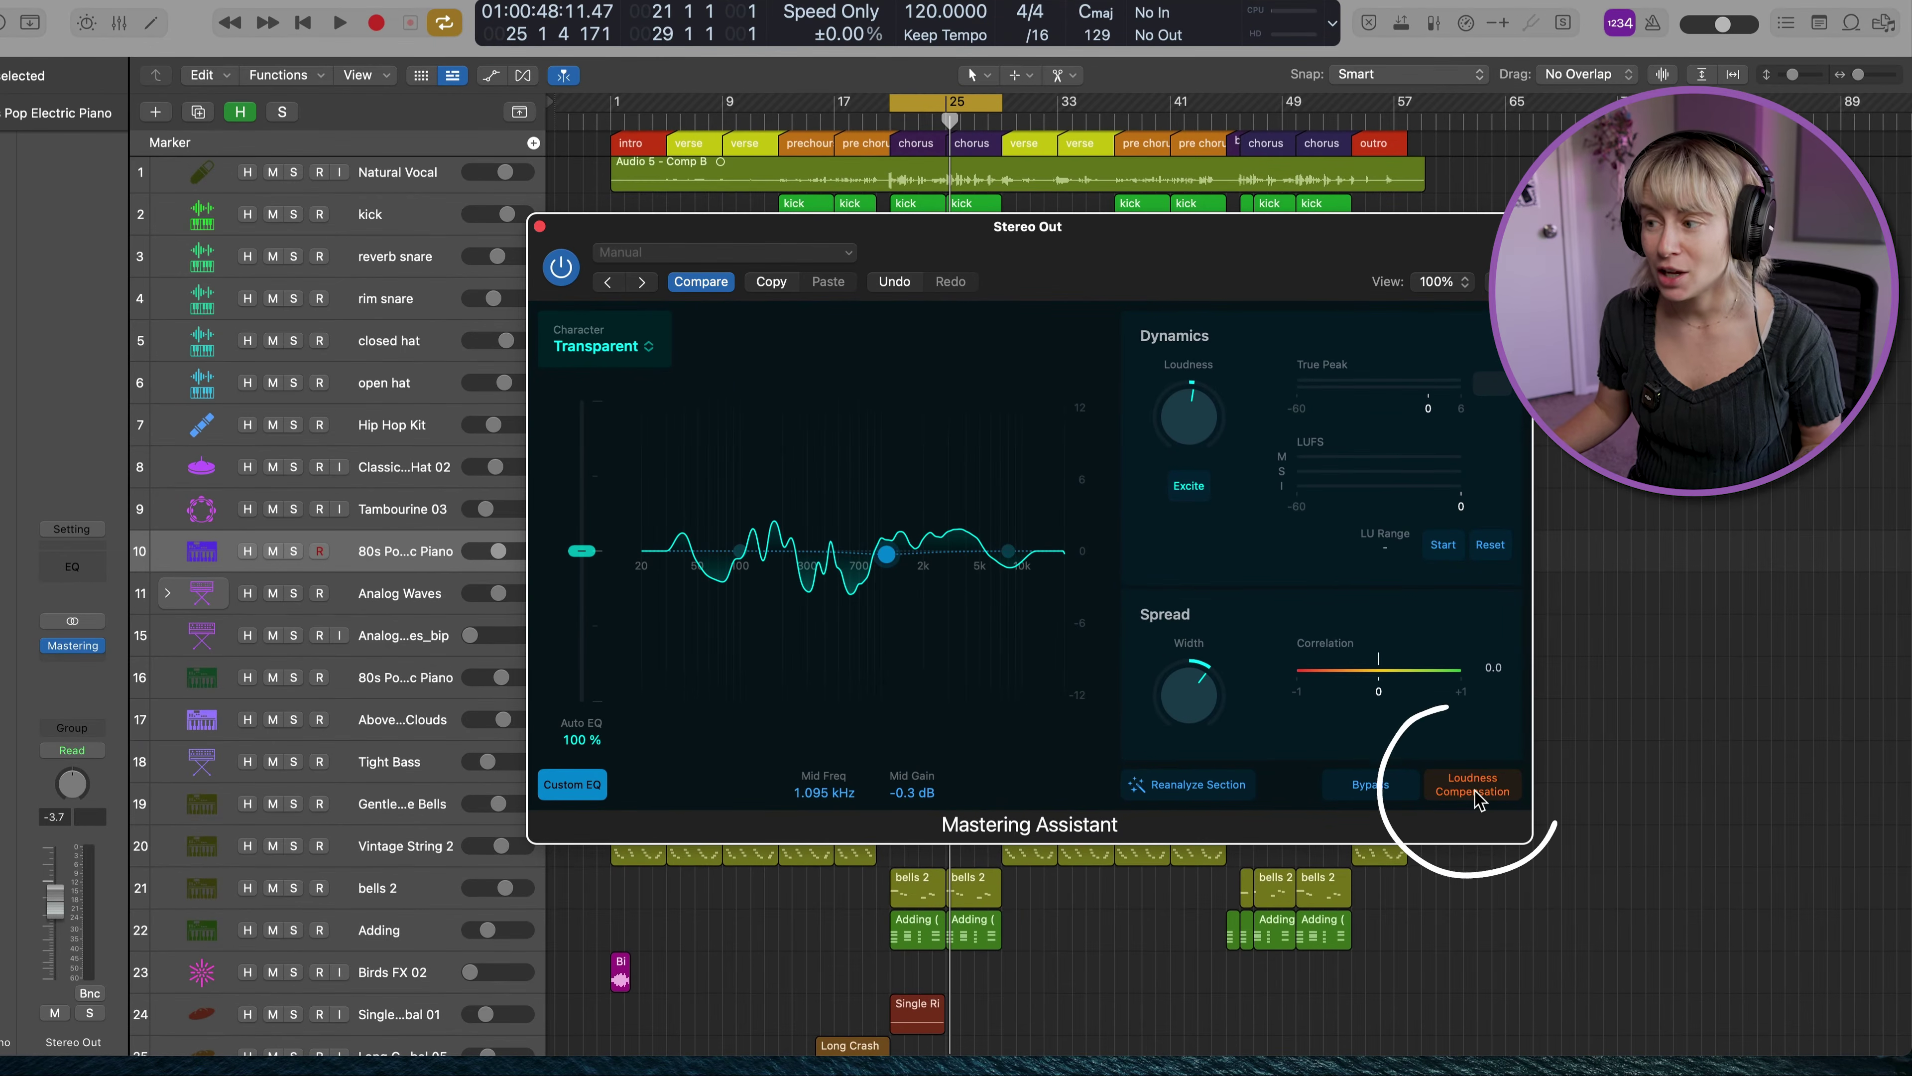
left_click(1495, 806)
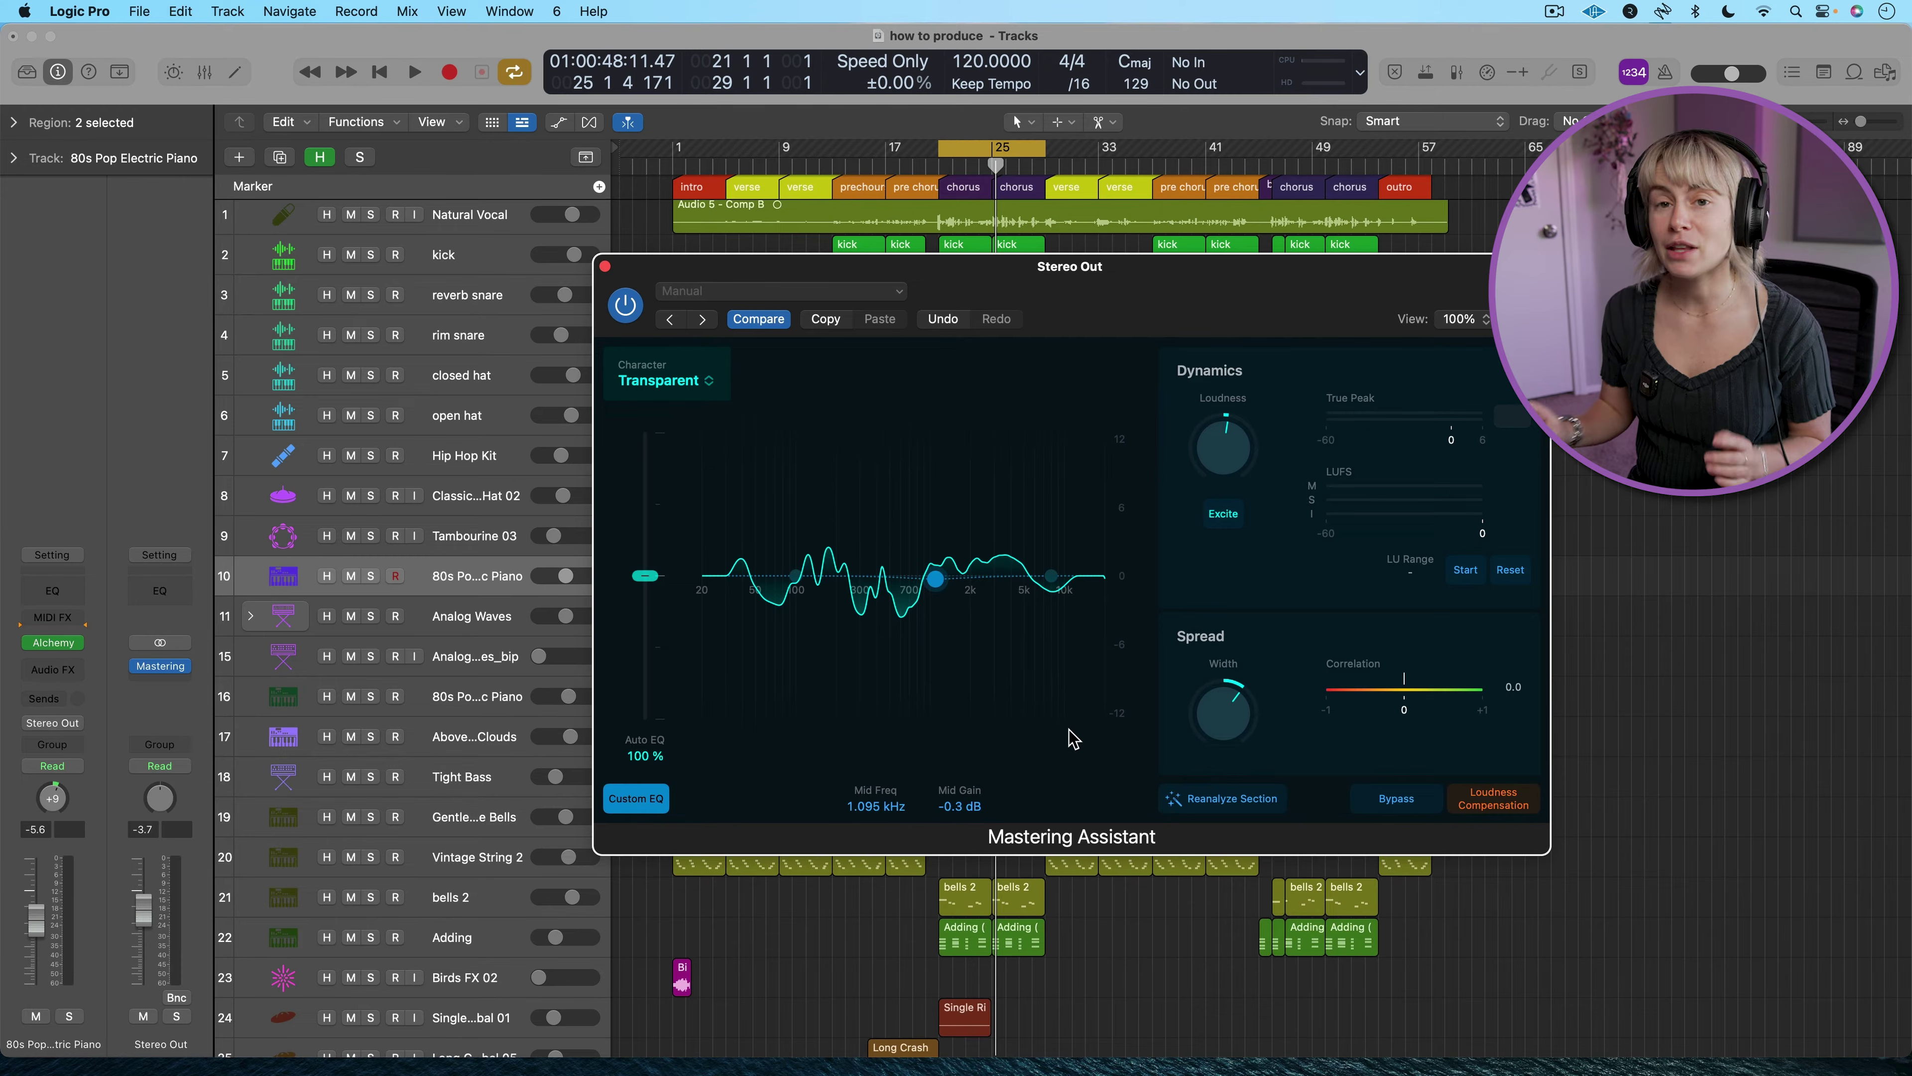
left_click(605, 266)
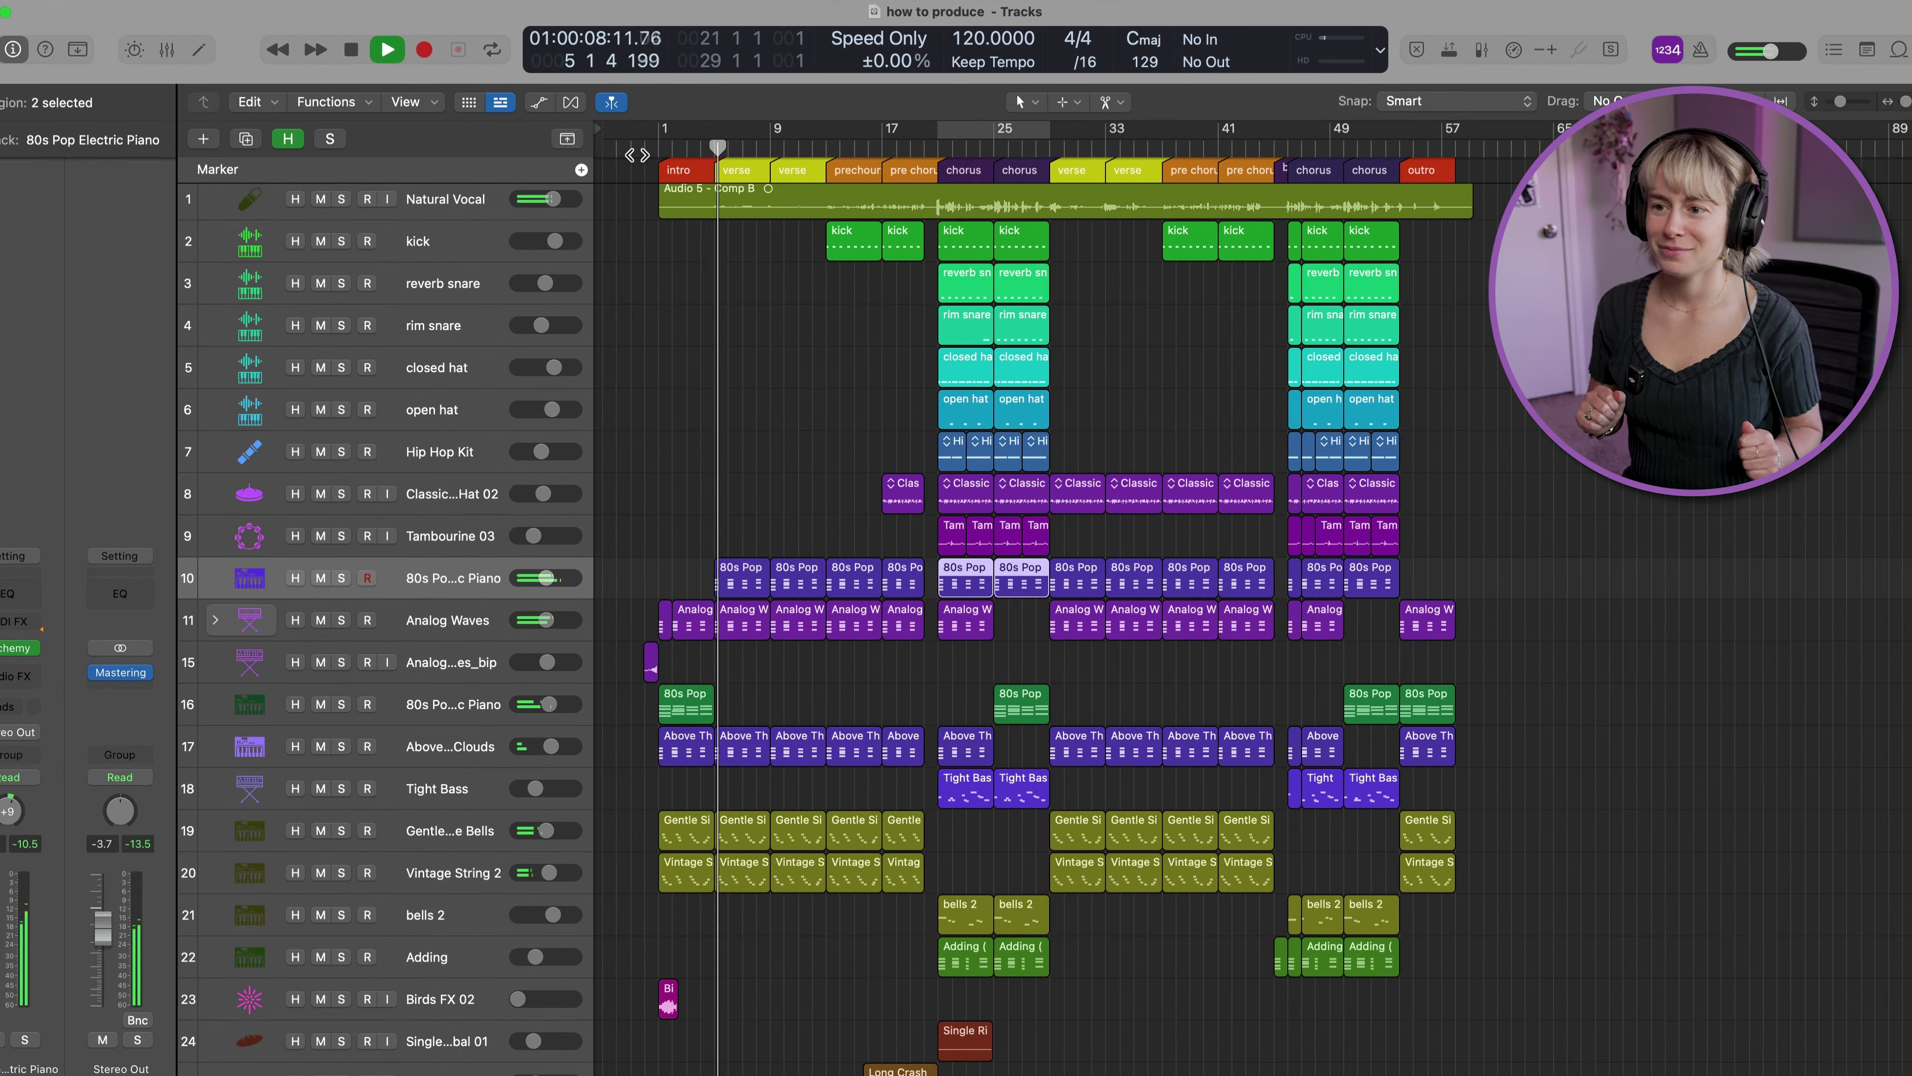
Step: During full-song playback, lower track 10's 80s Pop Electric Piano to -14.0 dB, reduce Analog Waves, Gentle Bells and Vintage String 2, and fine-tune Natural Vocal
left_click_drag(545, 620, 505, 589)
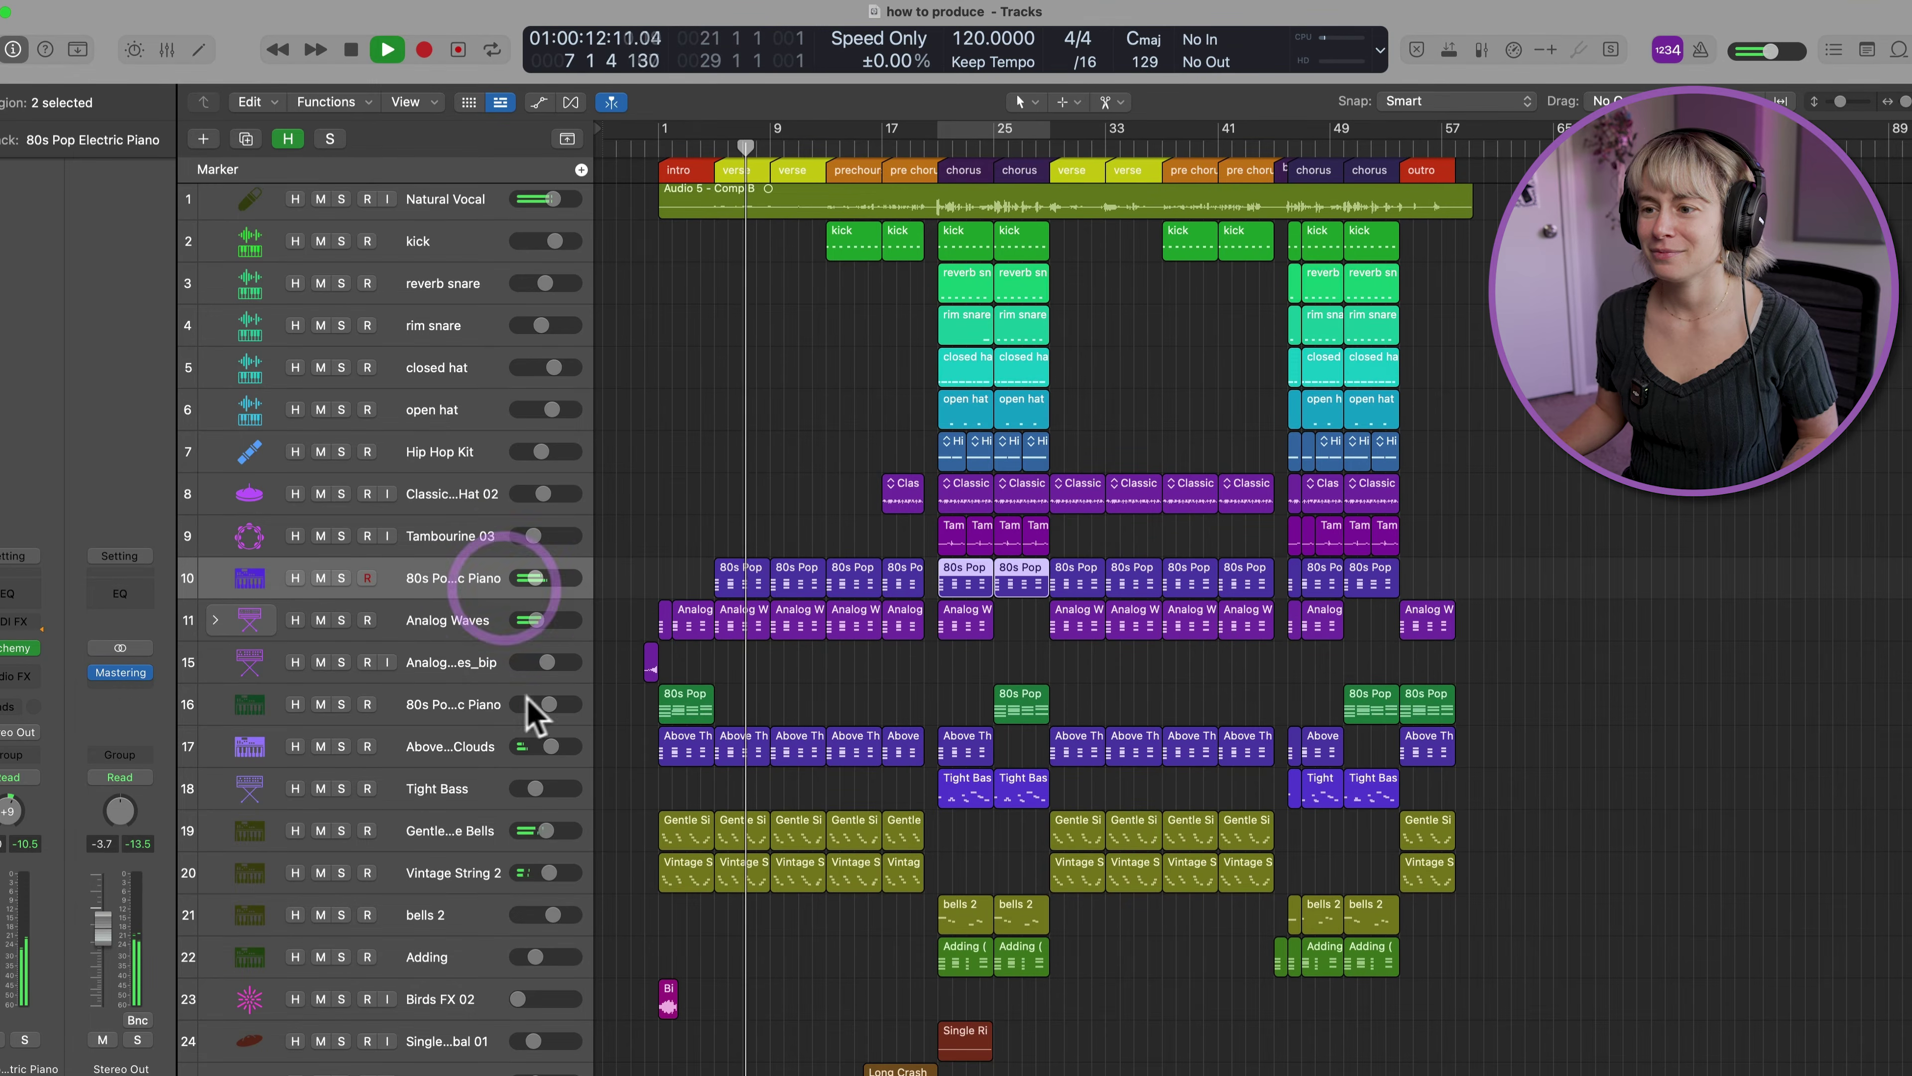
left_click_drag(544, 200, 564, 201)
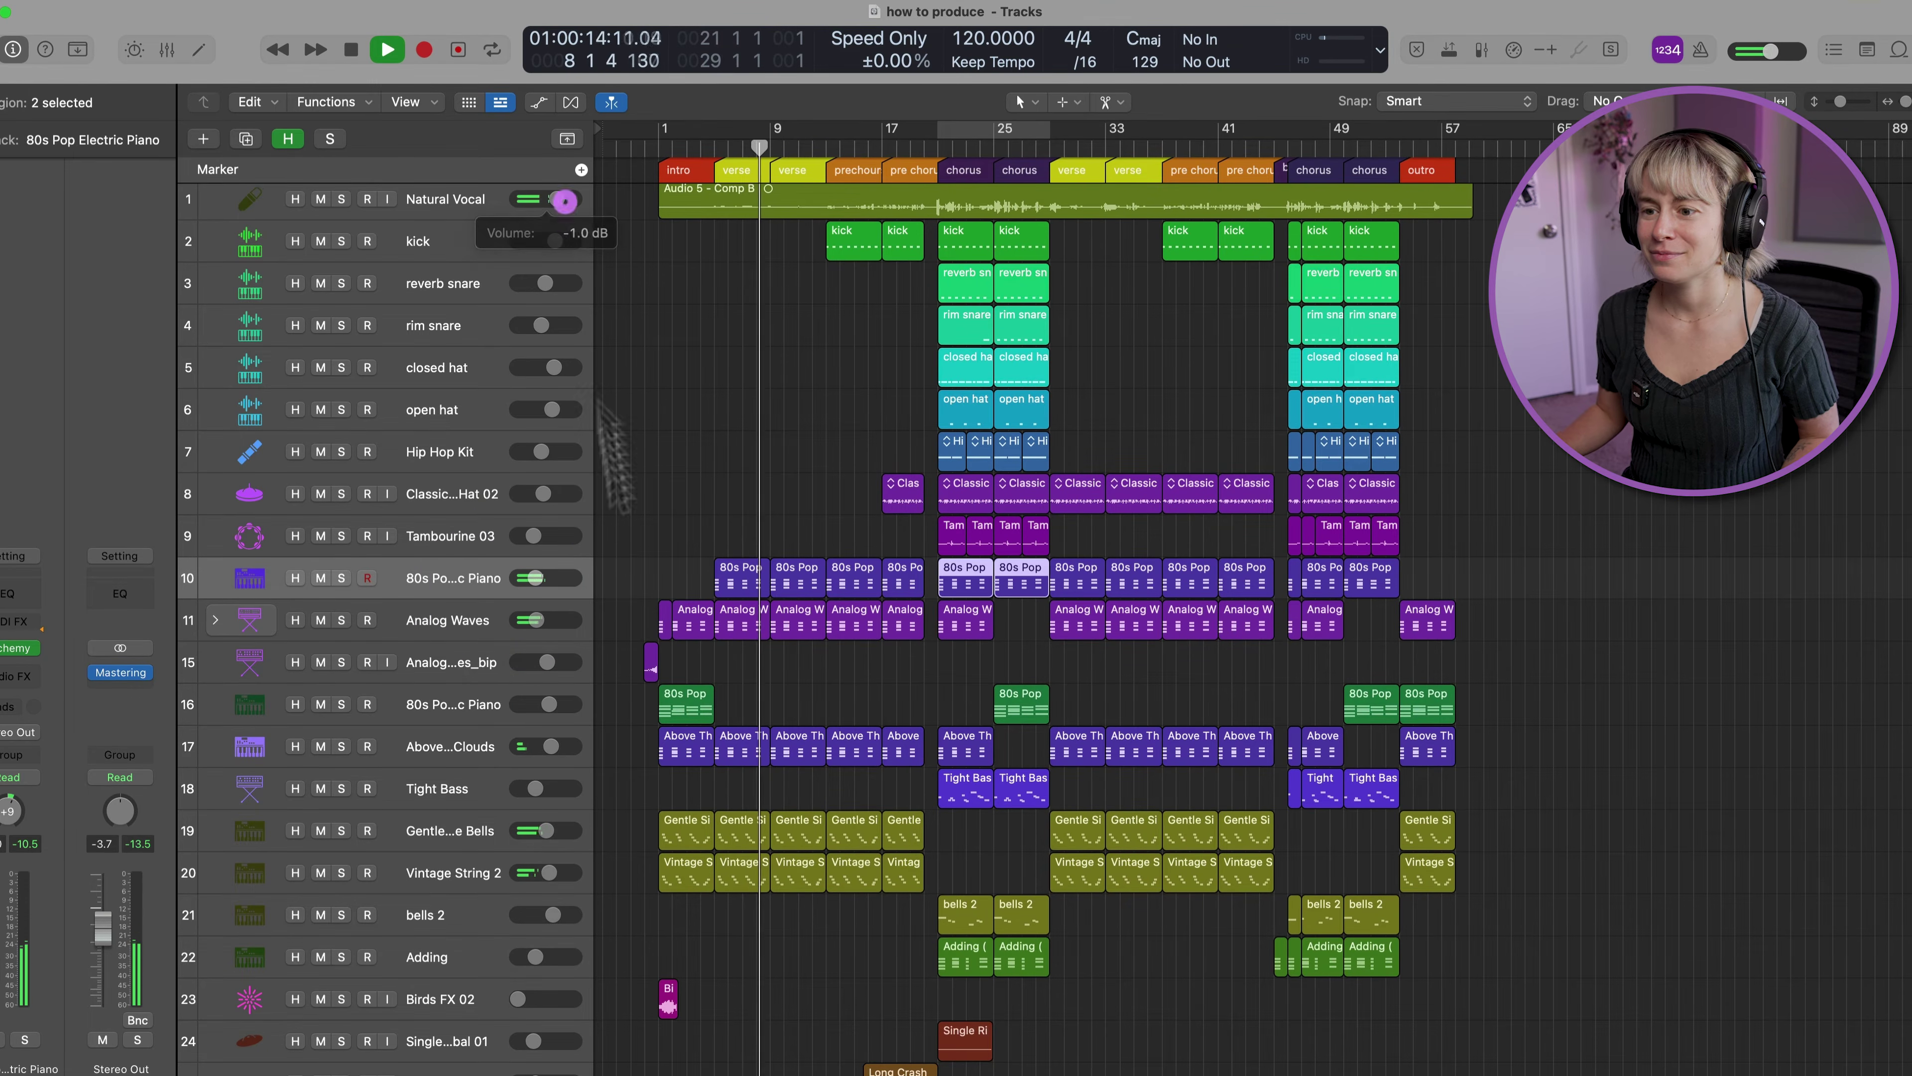
mouse_move(545, 830)
left_mouse_down()
mouse_move(544, 874)
mouse_move(546, 830)
left_mouse_up()
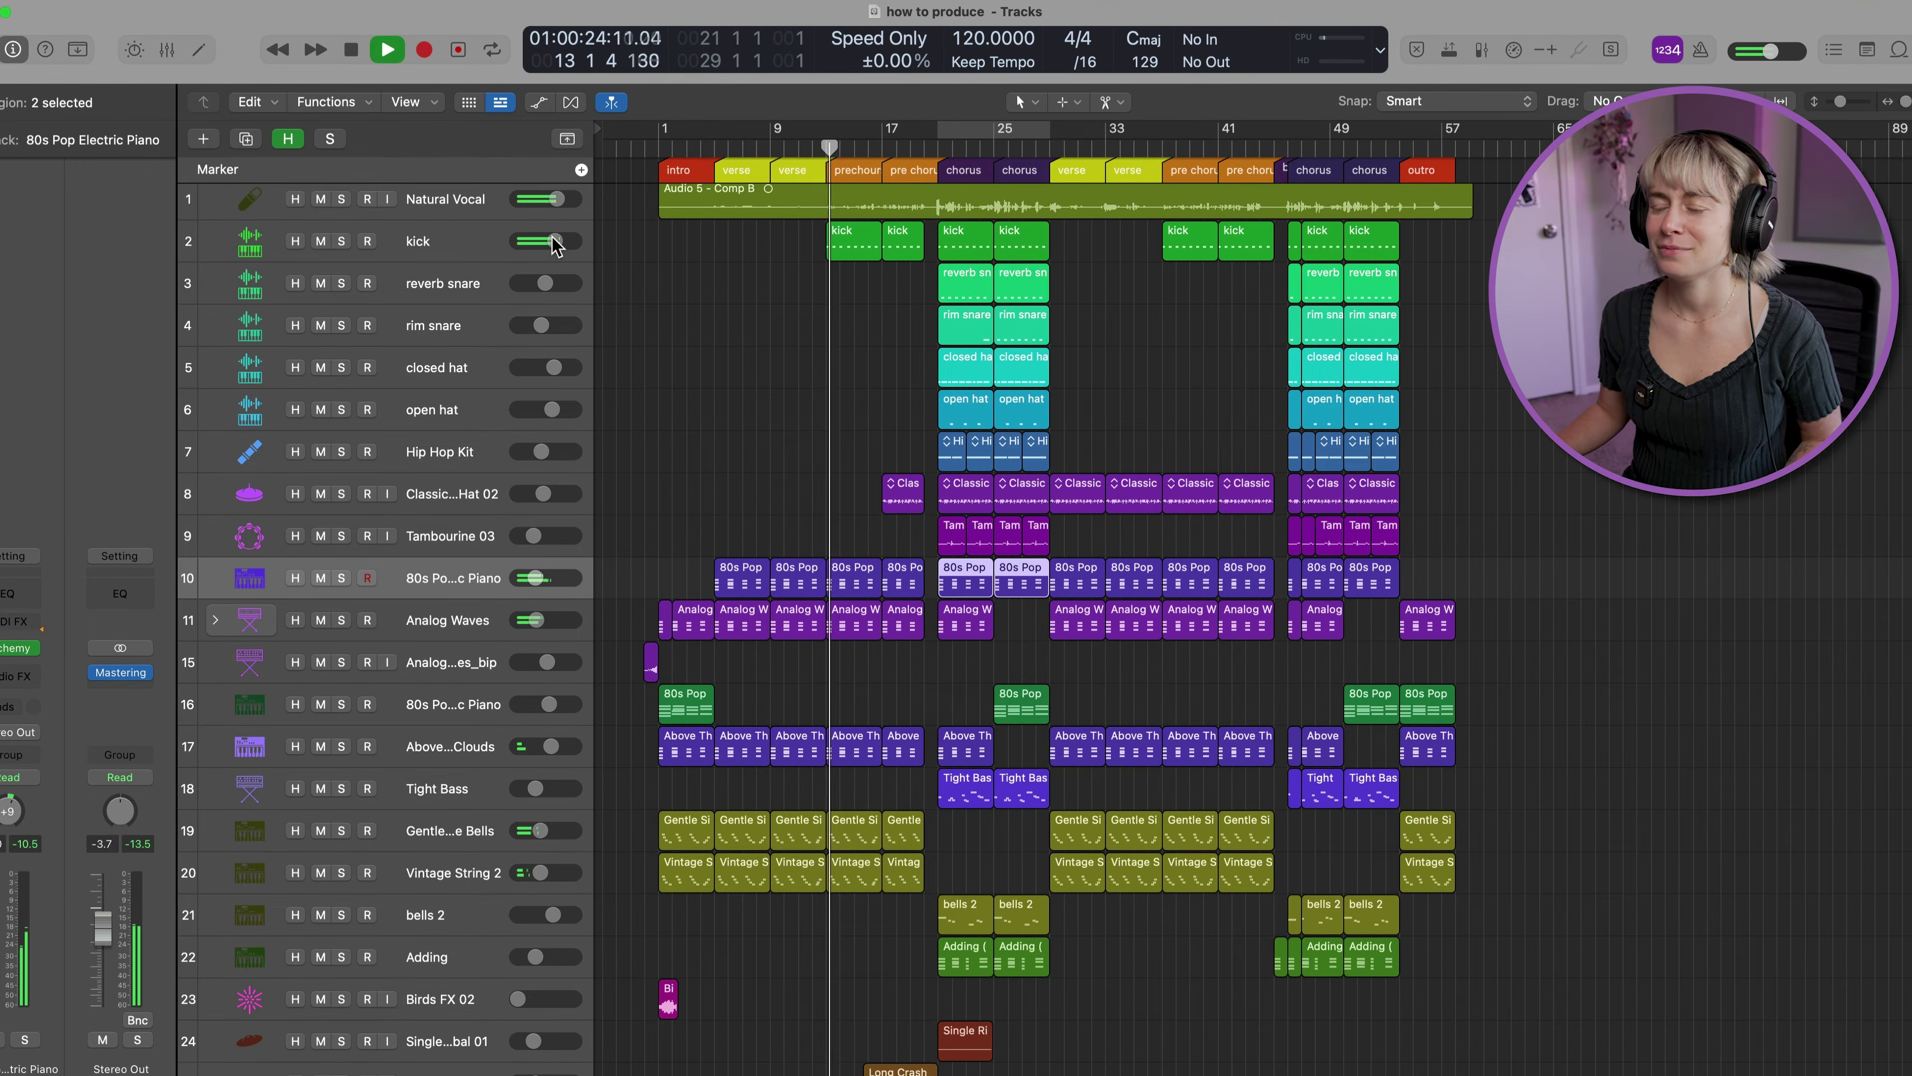
left_click_drag(555, 200, 552, 200)
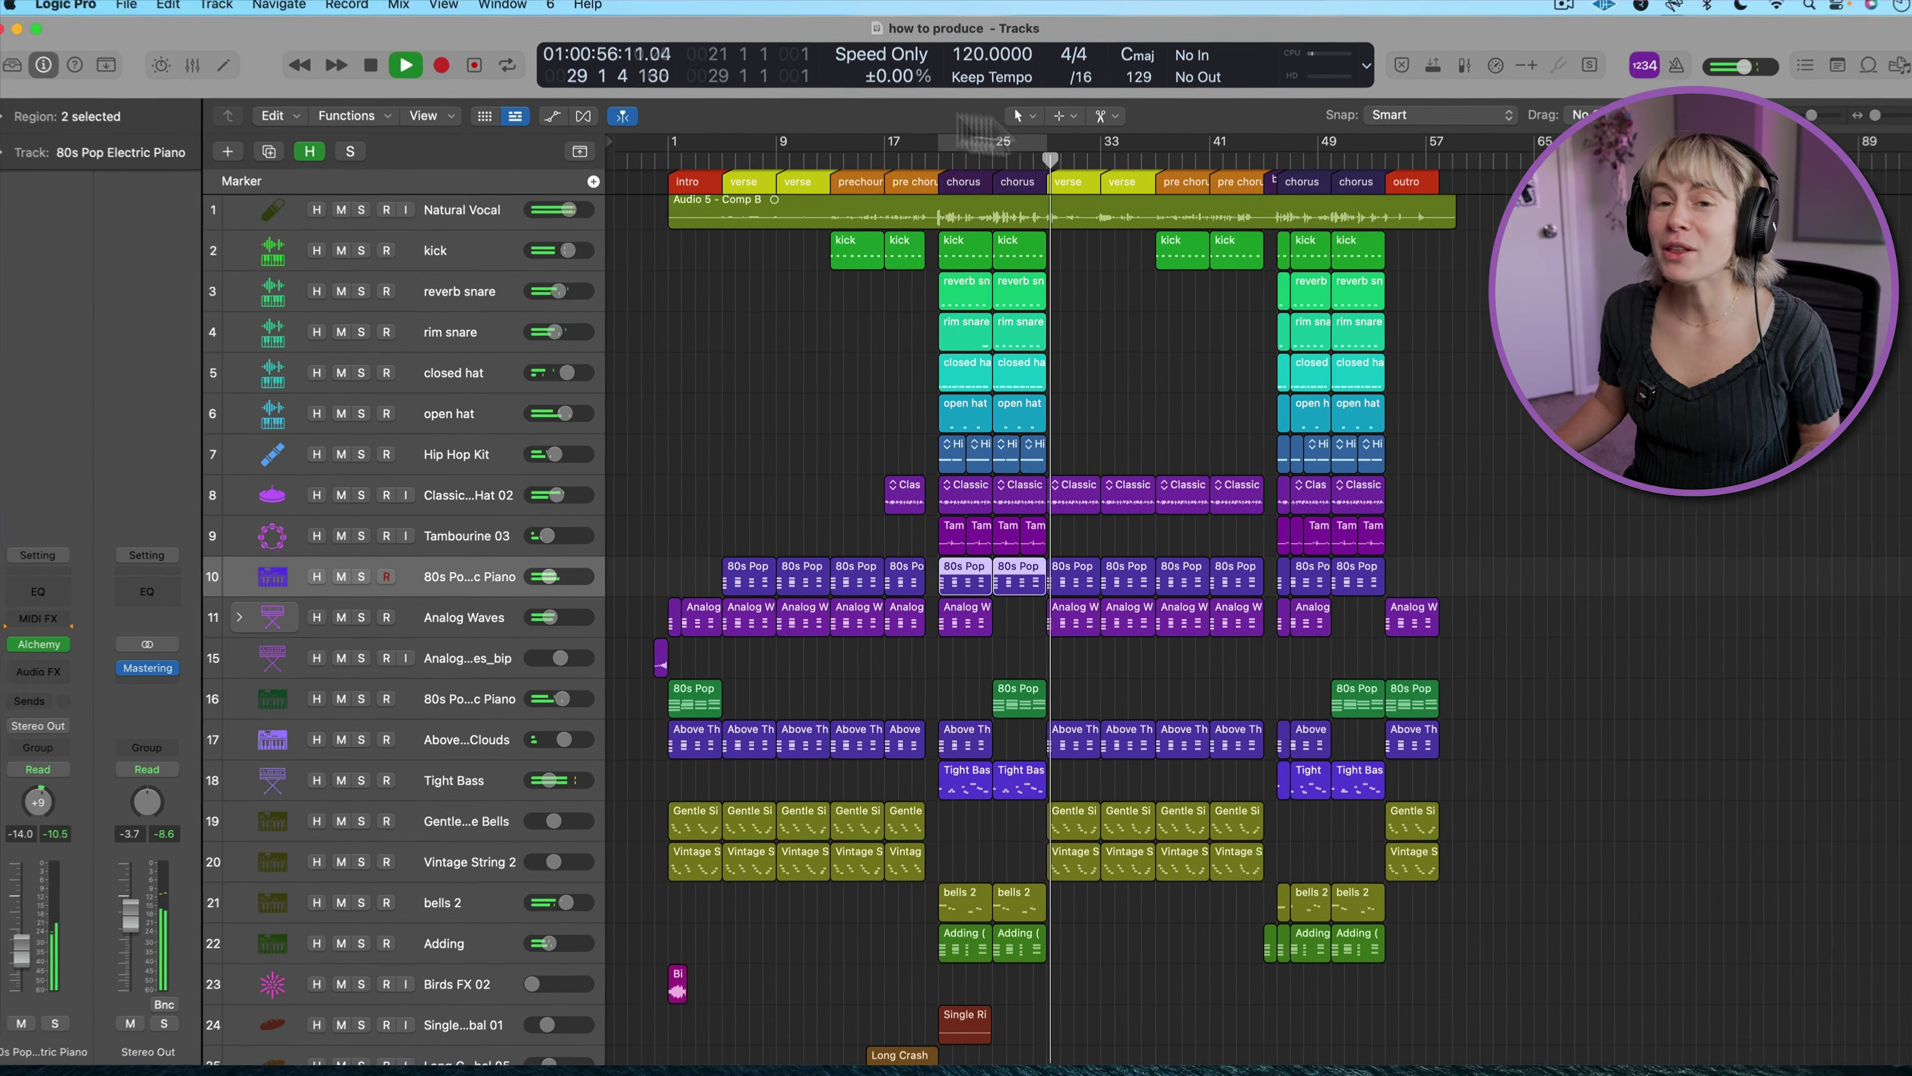
key("space")
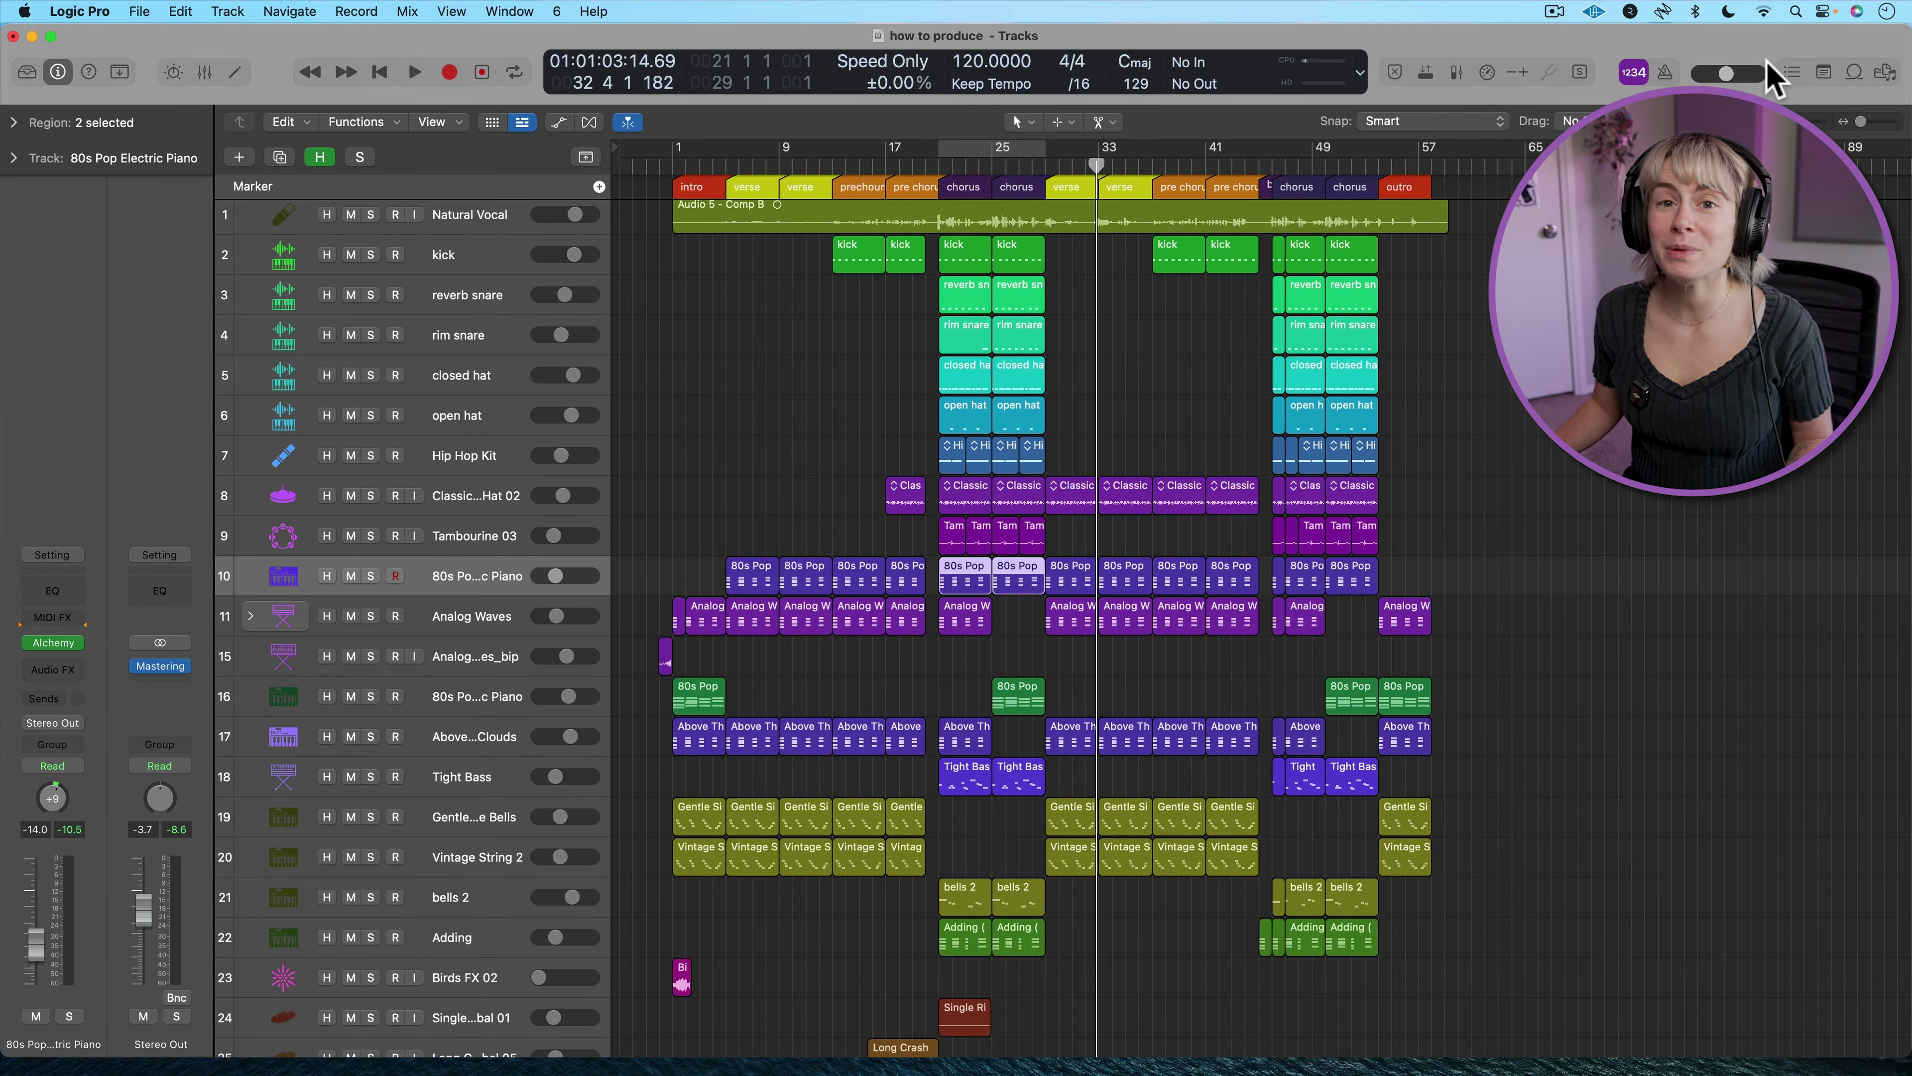